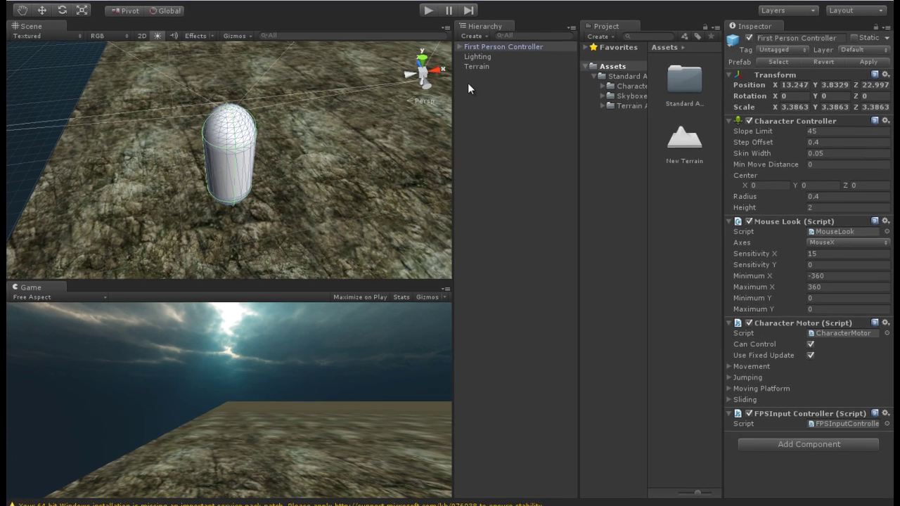
Frame and orbit the Terrain, Lighting and First Person Controller in the scene view
click(476, 83)
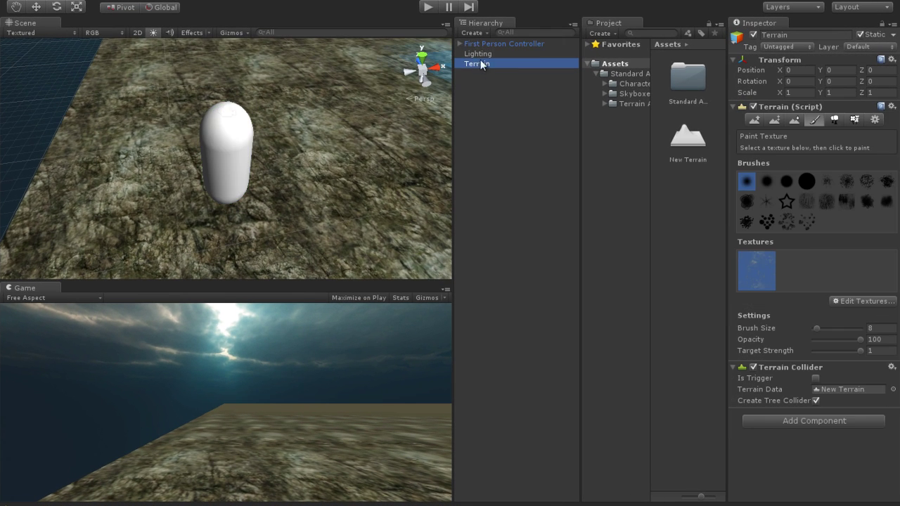
click(482, 55)
key(f)
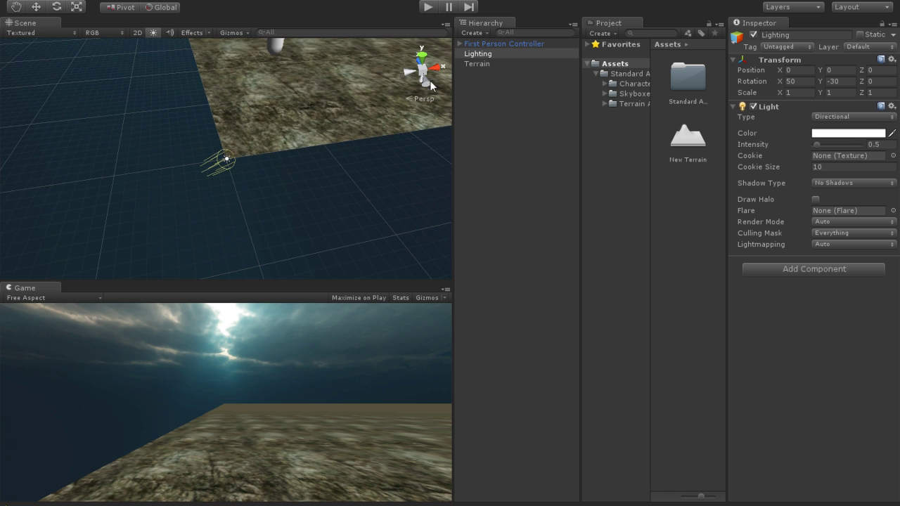
alt+drag(257, 136, 185, 48)
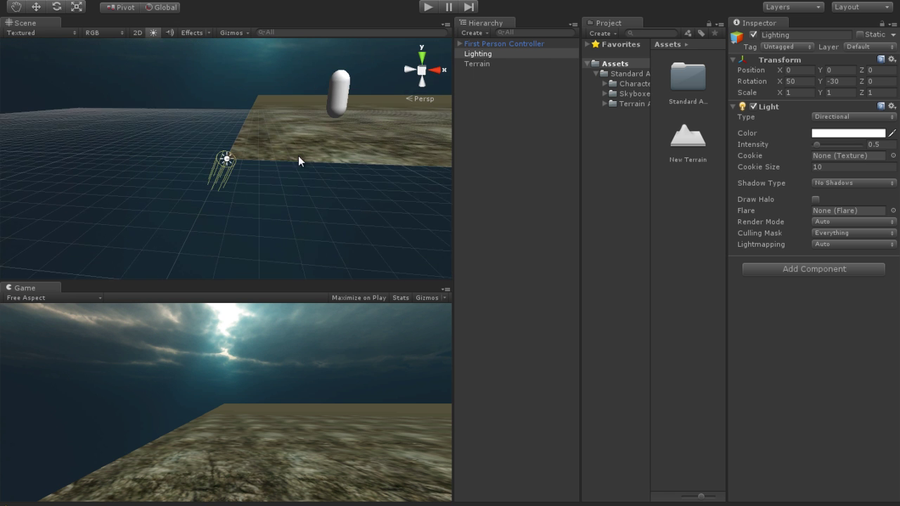
double_click(473, 63)
mouse_move(307, 95)
alt+mouse_down()
mouse_move(887, 212)
mouse_move(188, 140)
mouse_move(582, 60)
alt+mouse_up()
double_click(523, 43)
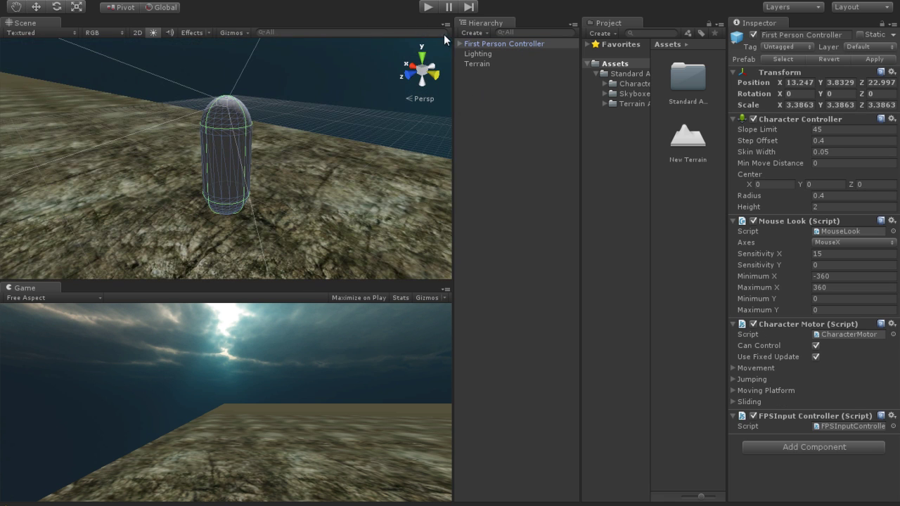
Inspect the First Person Controller's Main Camera and Graphics children, then reselect the controller
click(459, 44)
click(495, 64)
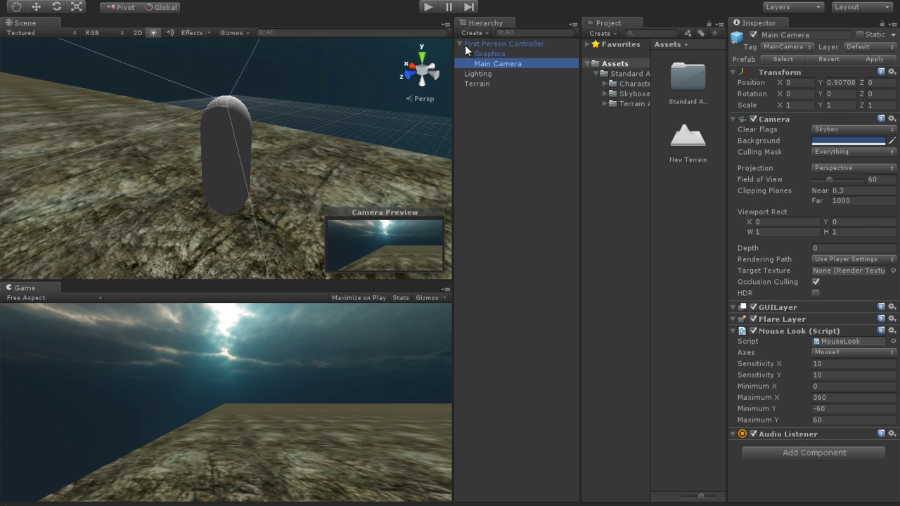
click(492, 54)
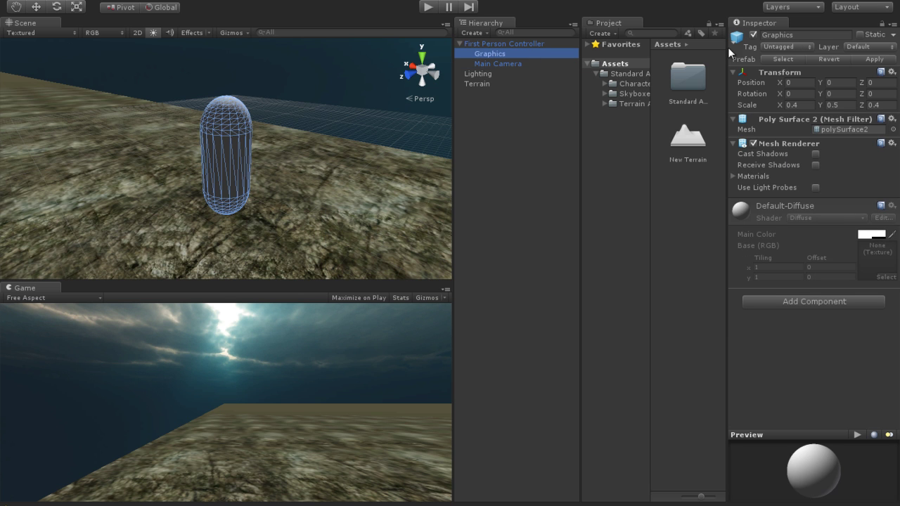
click(753, 144)
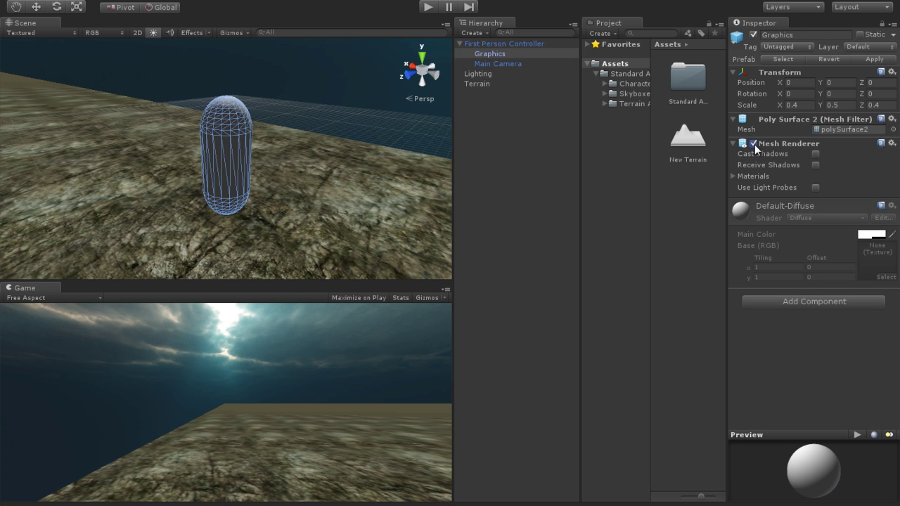
click(459, 44)
click(490, 85)
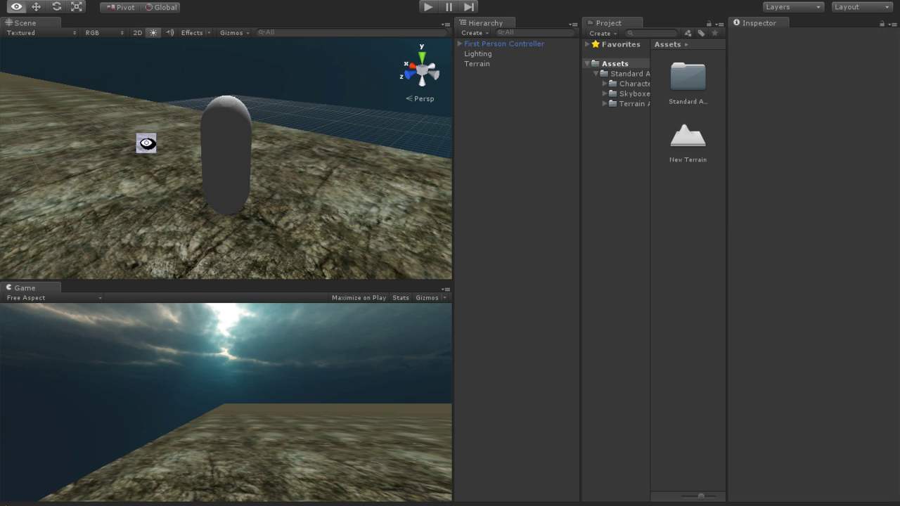
mouse_move(145, 143)
alt+mouse_down()
mouse_move(843, 154)
mouse_move(201, 157)
mouse_move(201, 170)
mouse_move(247, 171)
alt+mouse_up()
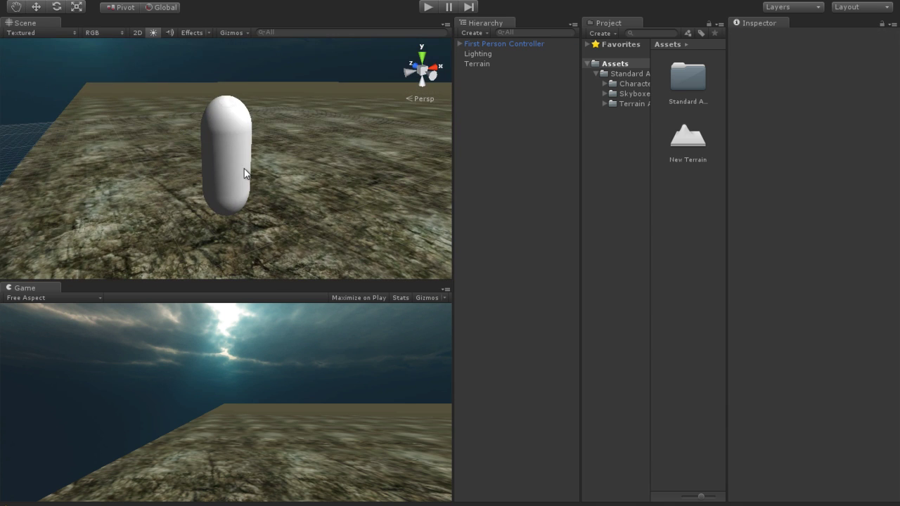
click(243, 169)
Play-test walking the controller forward across the terrain at normal speed, then stop
click(430, 8)
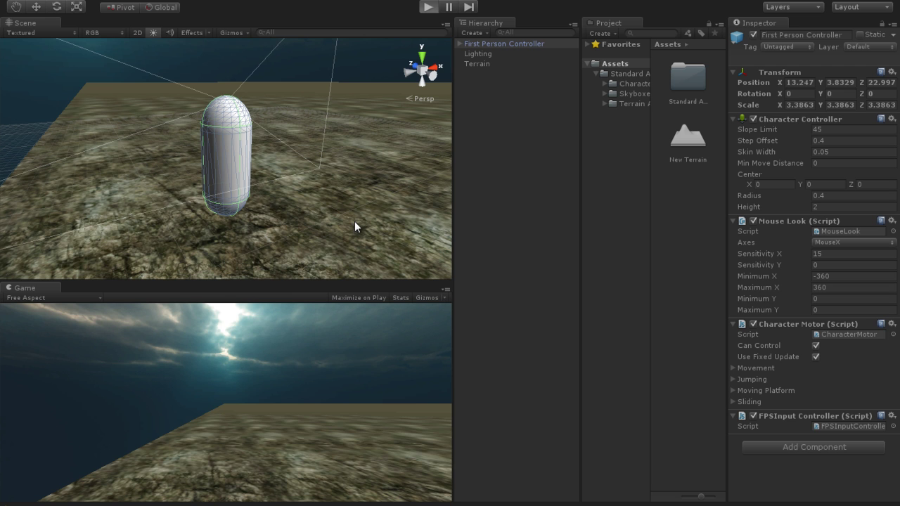
key(w)
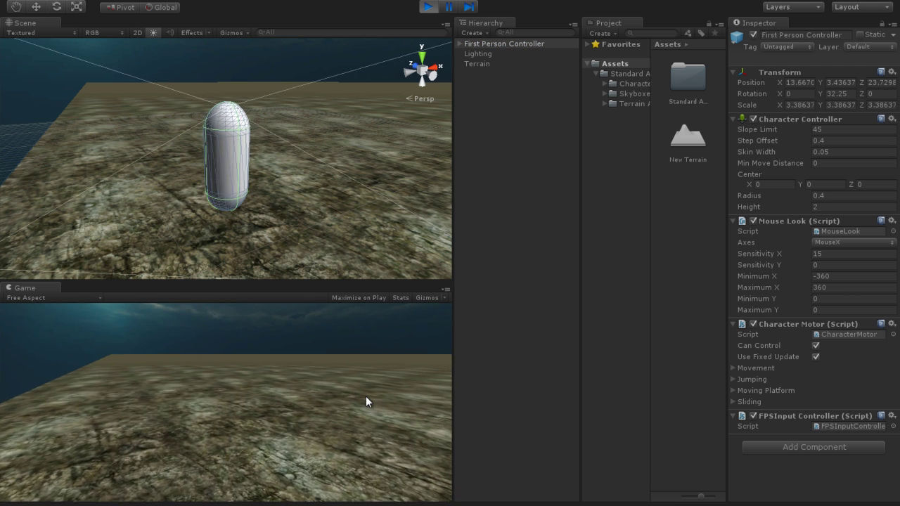
key(w)
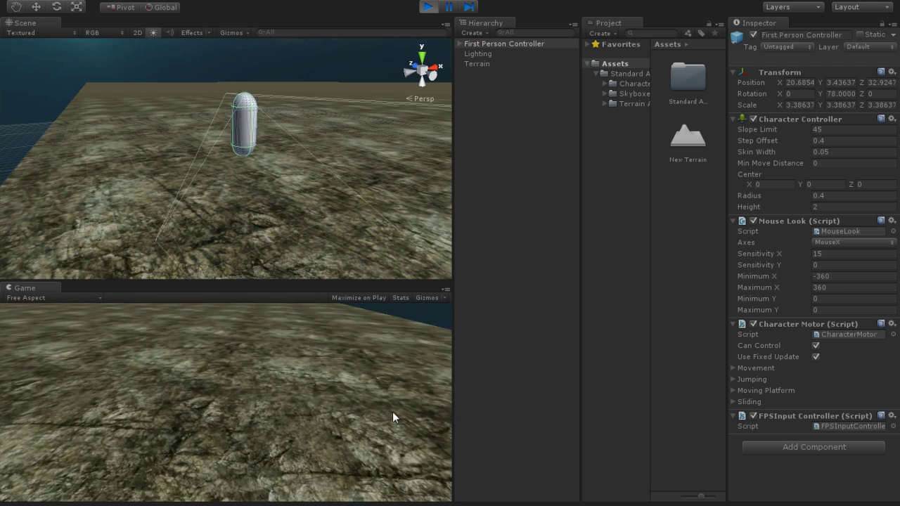
key(w)
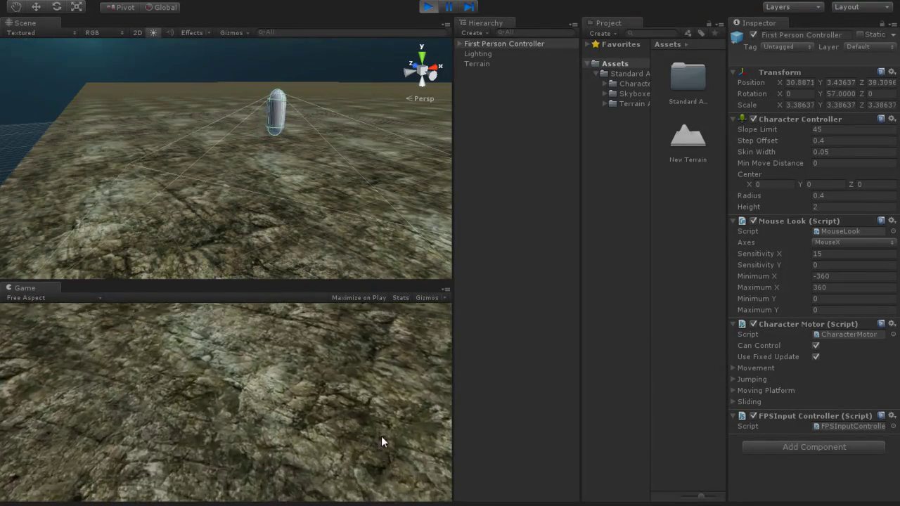
key(w)
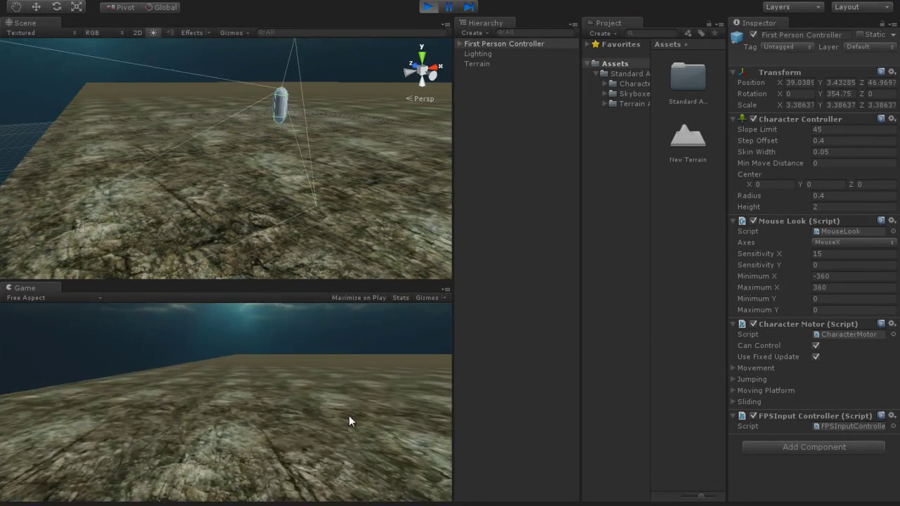
key(w)
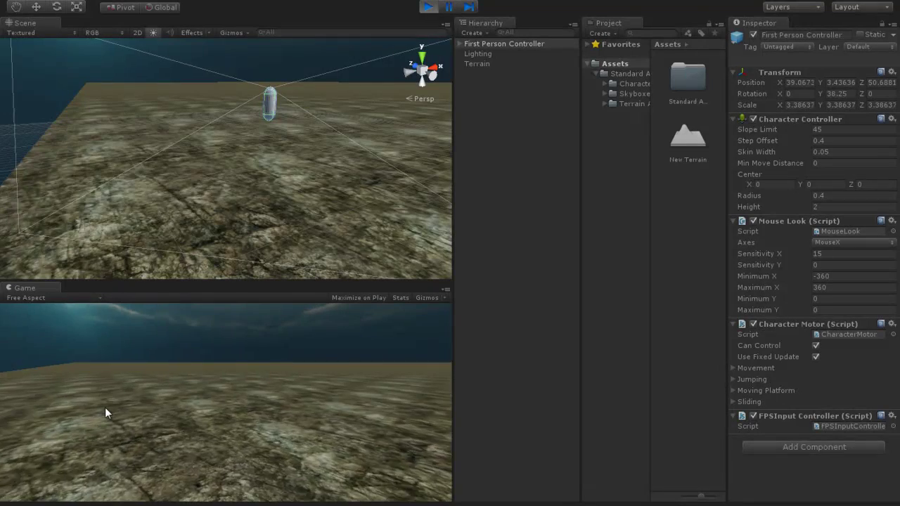
key(w)
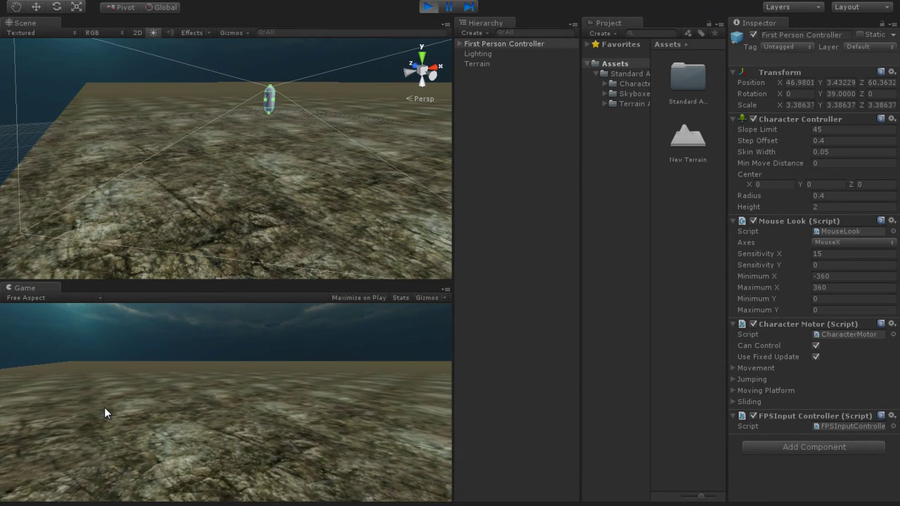
key(w)
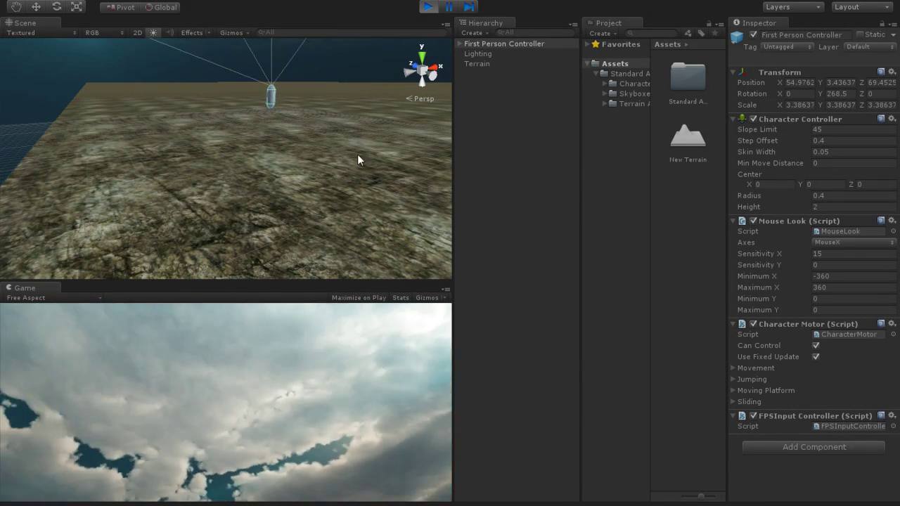
click(427, 6)
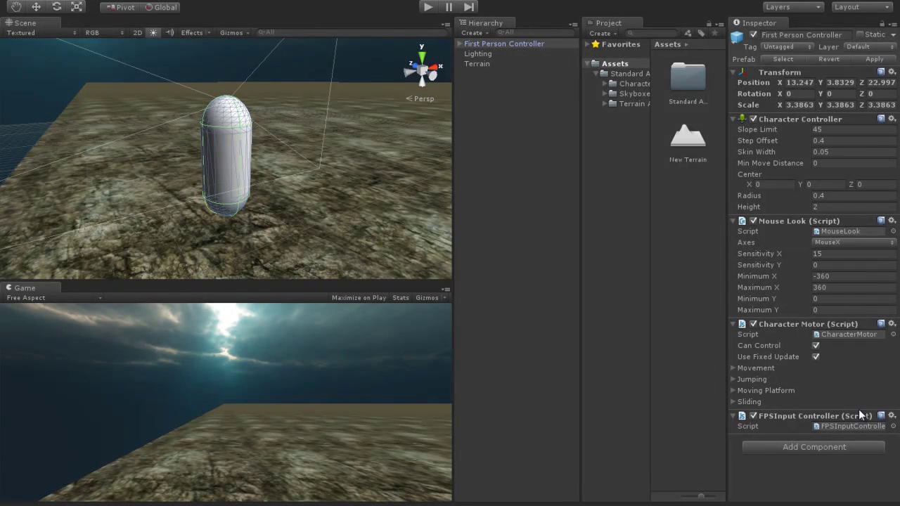
Review the Character Motor's Movement, Jumping, Moving Platform and Sliding settings in the Inspector
click(734, 415)
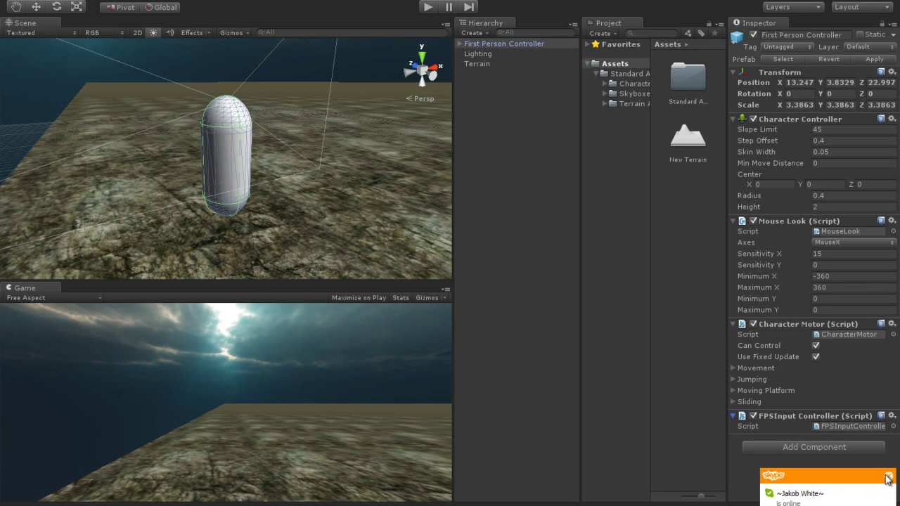
click(888, 477)
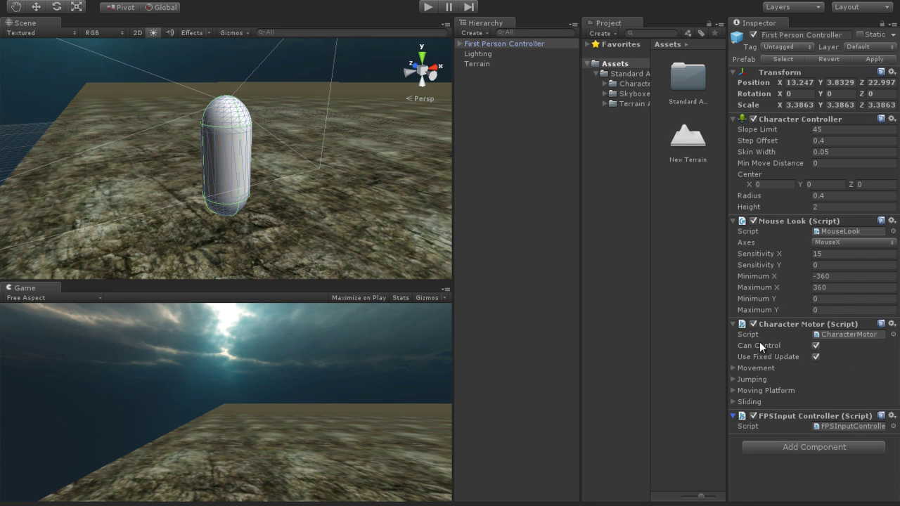
click(732, 367)
click(732, 367)
click(734, 379)
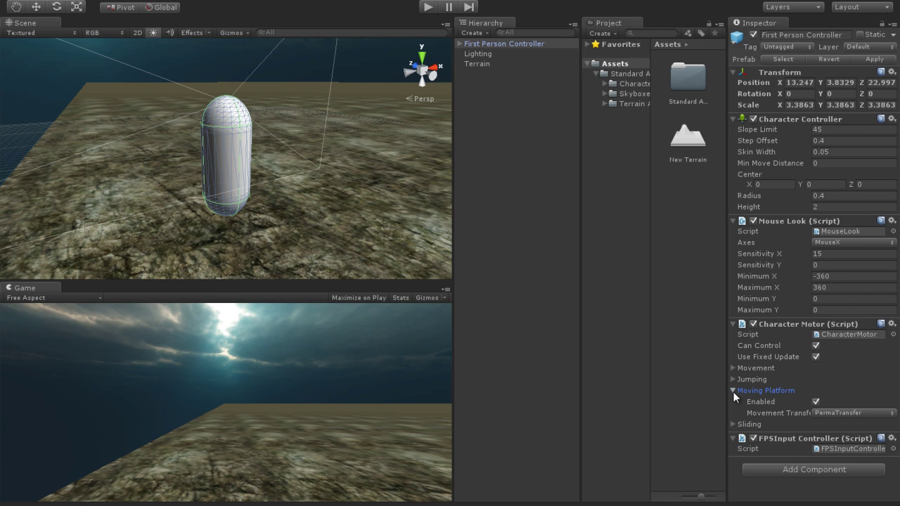
click(734, 391)
click(733, 402)
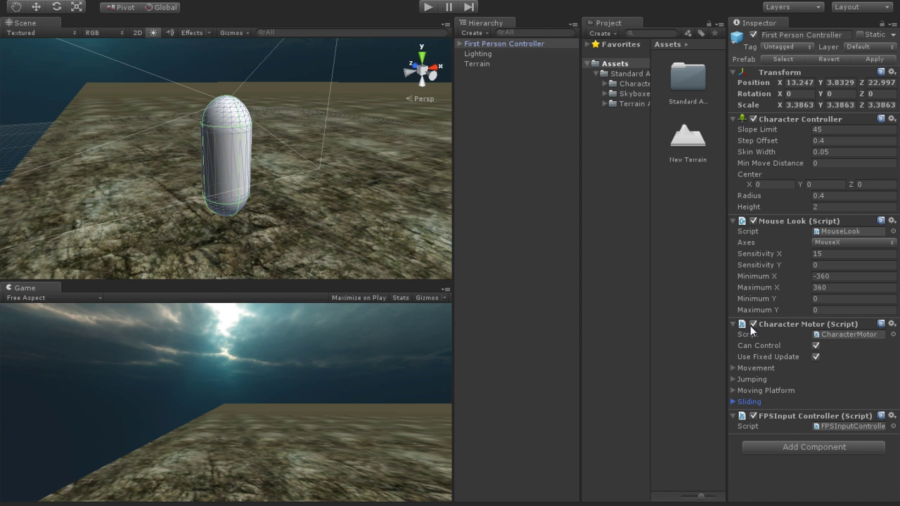
click(732, 367)
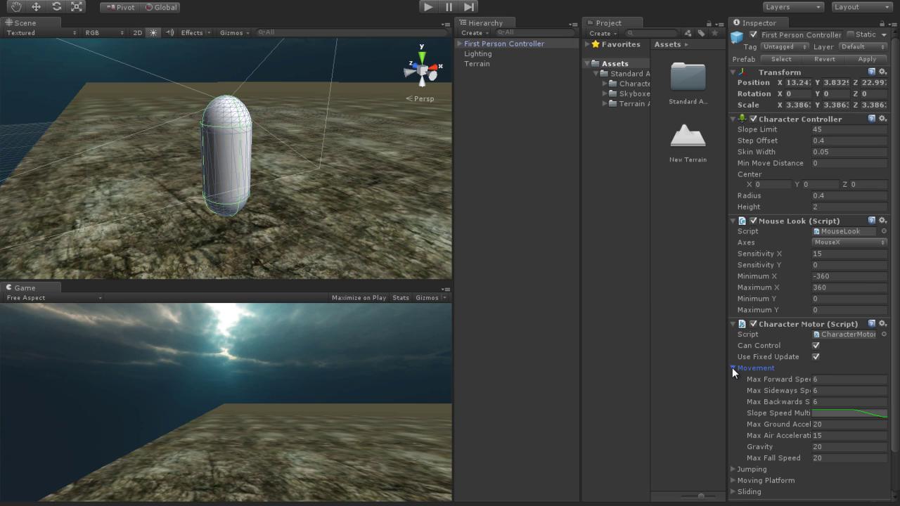
click(732, 367)
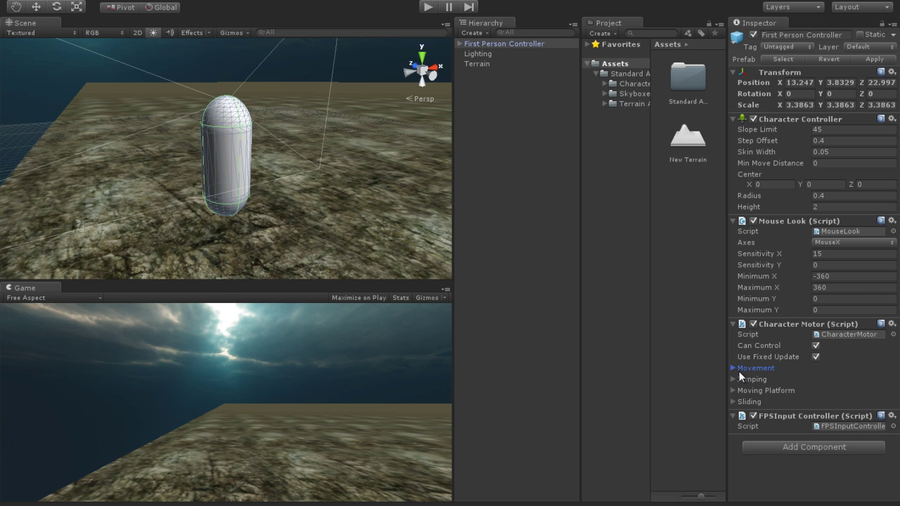
Browse to Standard Assets > Character Controllers > Sources > Scripts in the Project panel
click(623, 84)
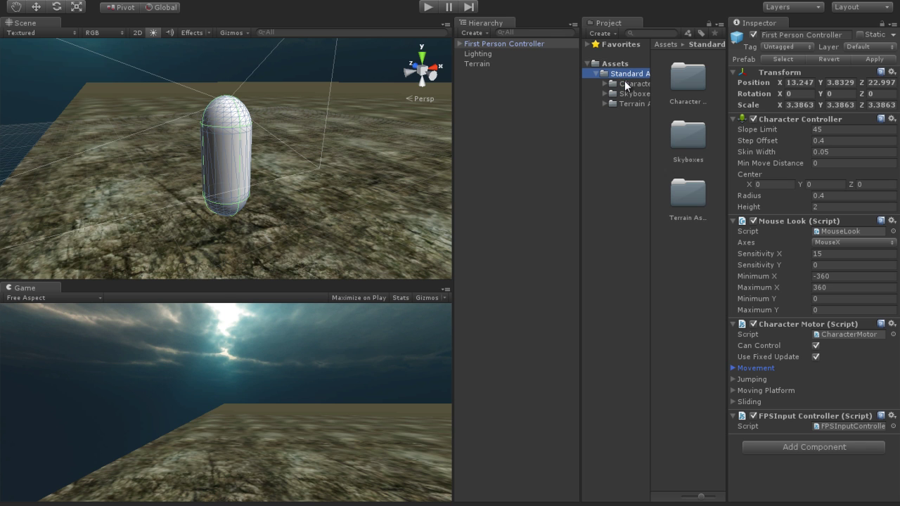
click(609, 64)
double_click(692, 89)
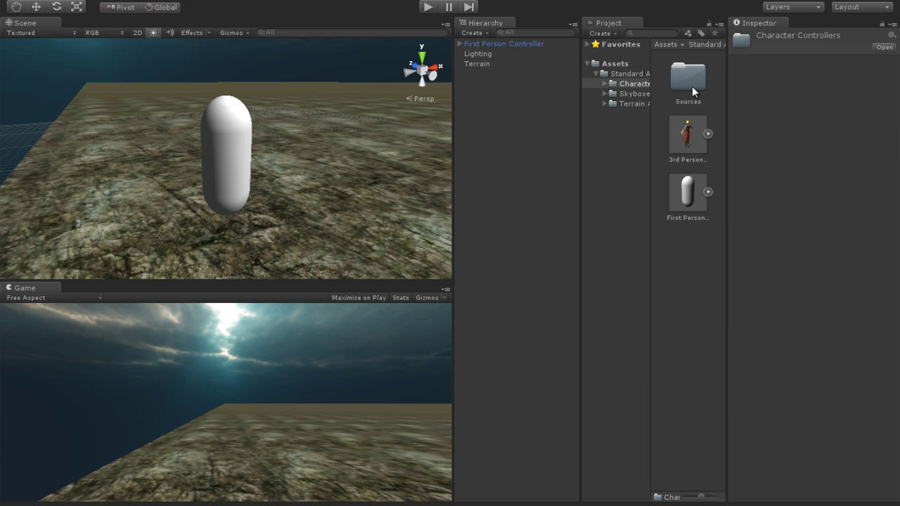
double_click(690, 83)
double_click(696, 132)
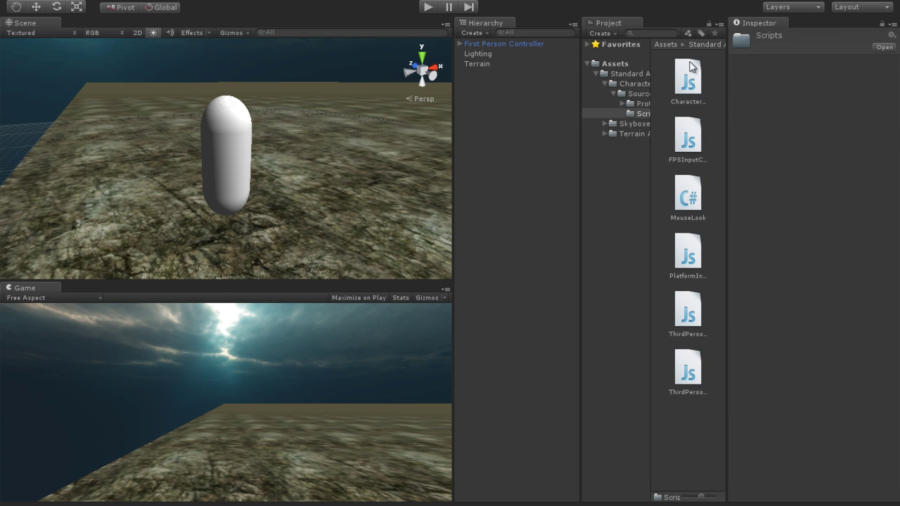
Preview the controller scripts and open CharacterMotor in the code editor
click(689, 74)
click(688, 137)
click(689, 181)
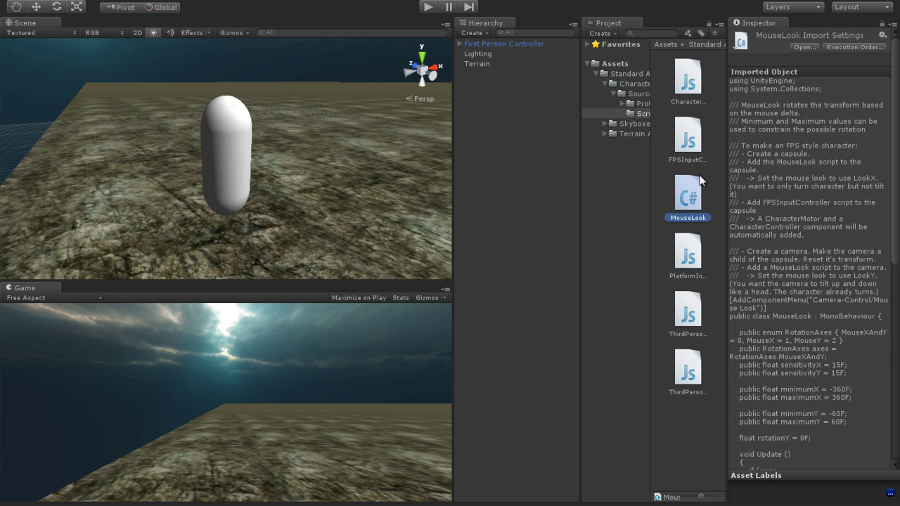
click(691, 429)
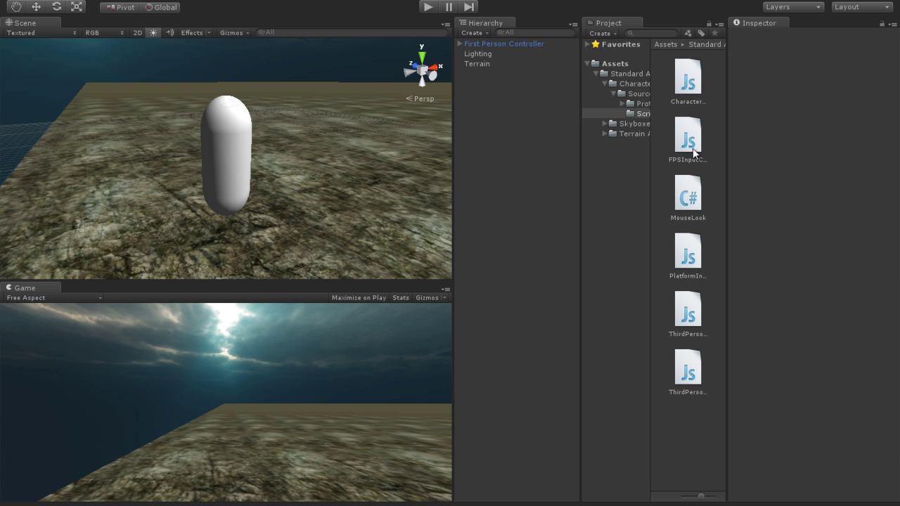
click(690, 86)
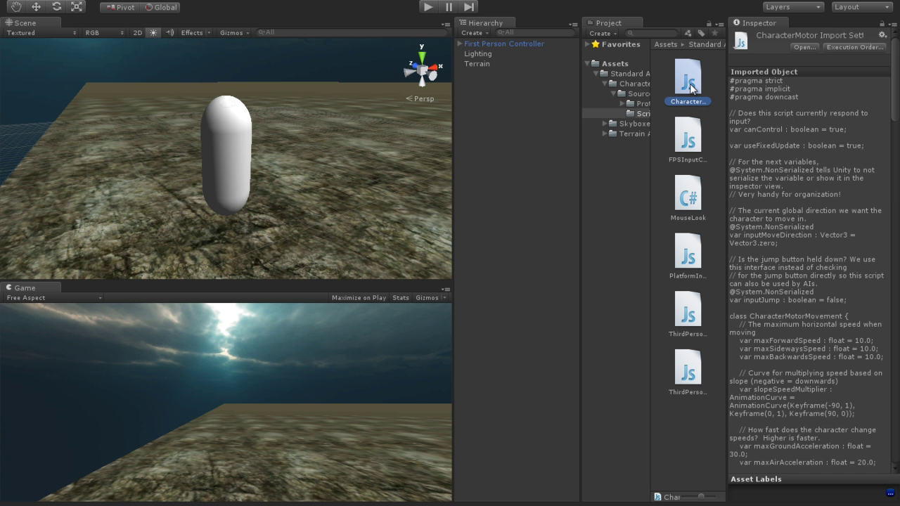
click(805, 48)
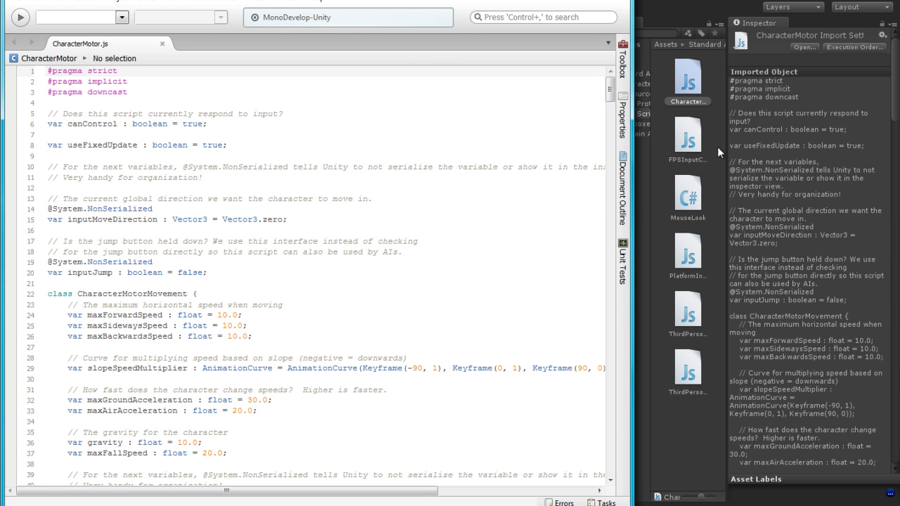
click(696, 142)
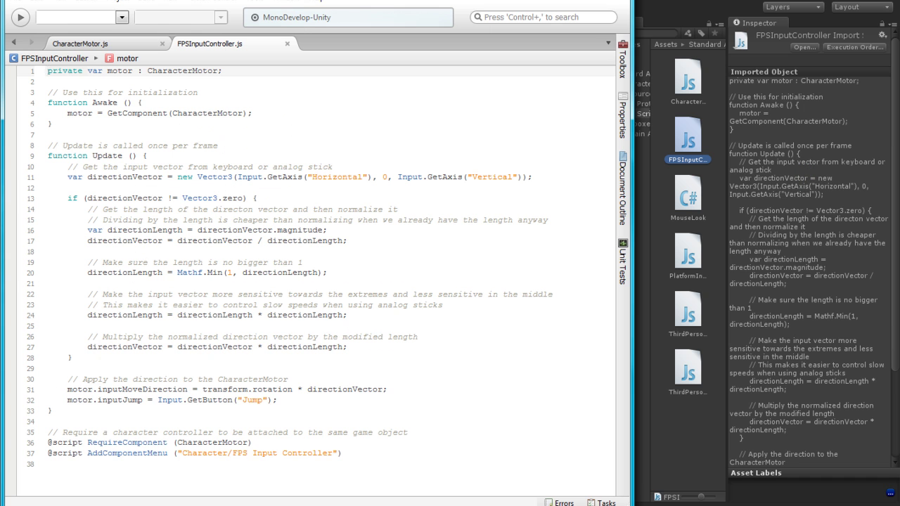
click(130, 43)
scroll(228, 124, down, 2)
scroll(228, 123, down, 3)
click(228, 122)
scroll(228, 124, up, 5)
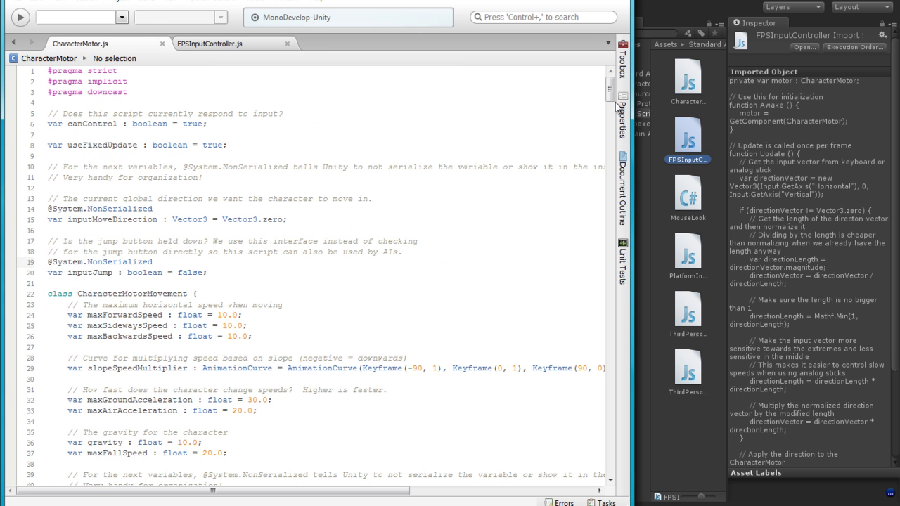
drag(610, 90, 610, 121)
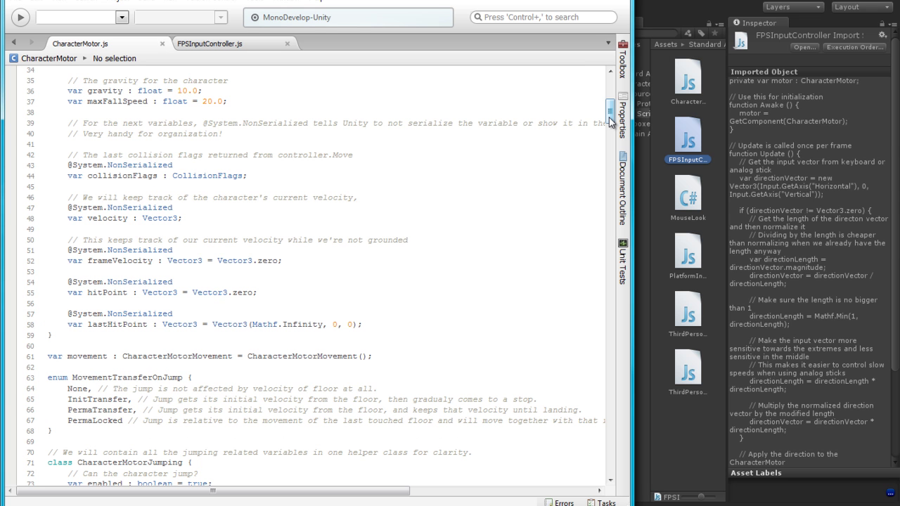
drag(610, 121, 613, 254)
scroll(613, 255, down, 3)
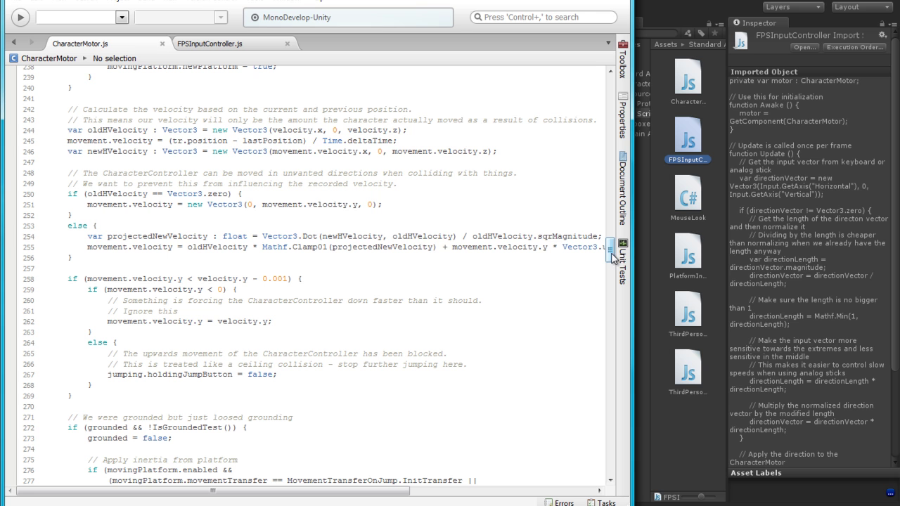
click(219, 44)
drag(200, 176, 395, 177)
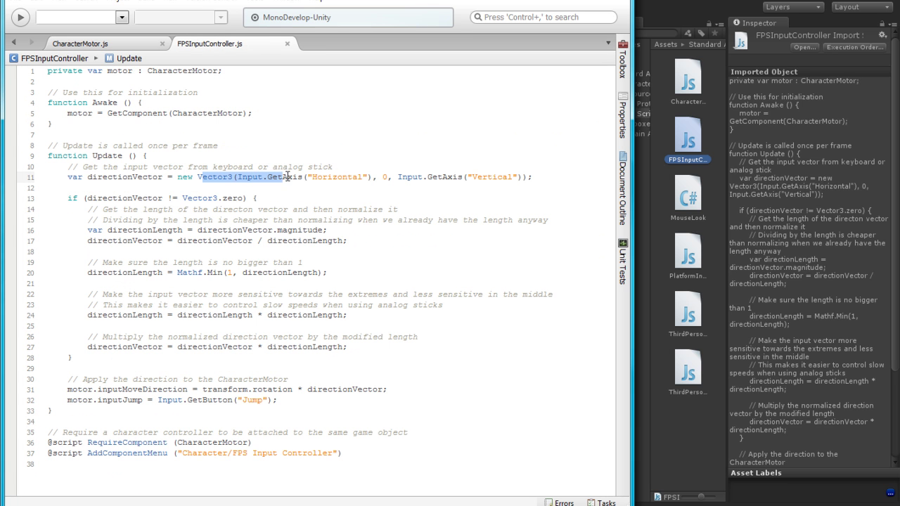
click(393, 197)
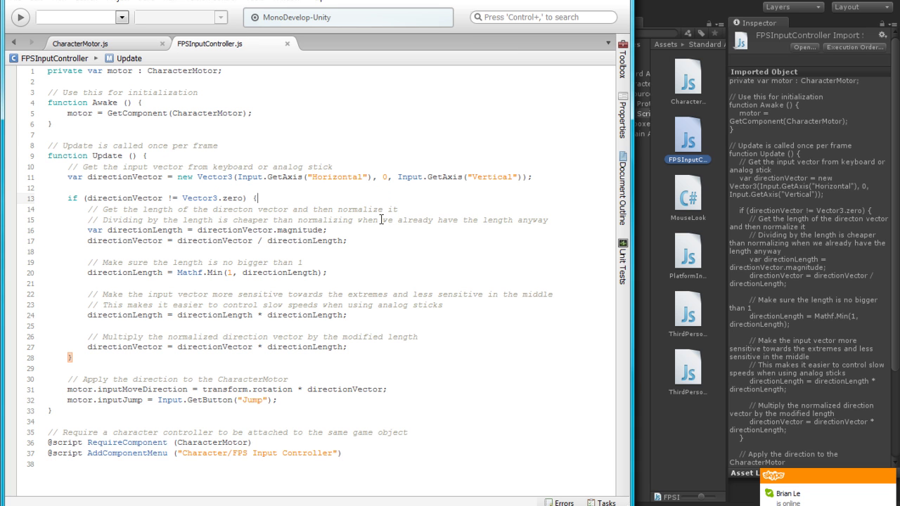
Add a '//Speeding up' comment line after the jump input line
click(303, 402)
key(Return)
text(//)
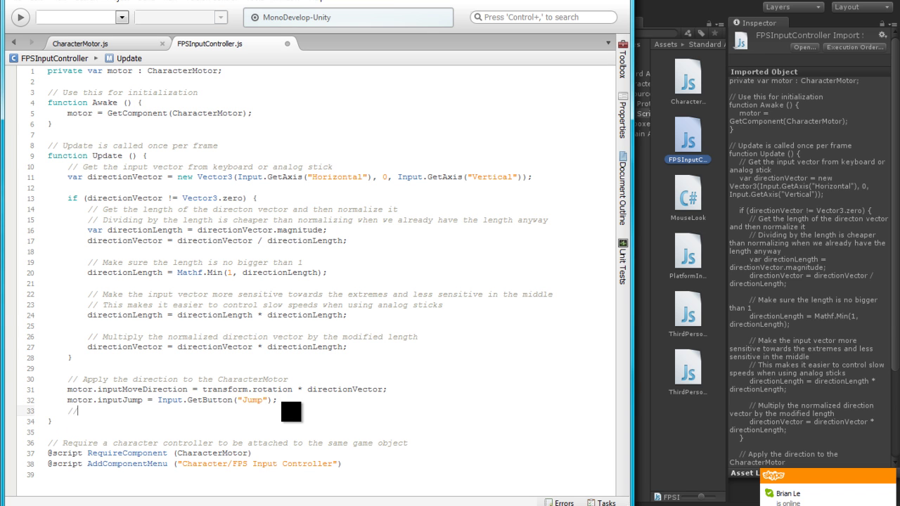
text(Speedi)
text(ng up)
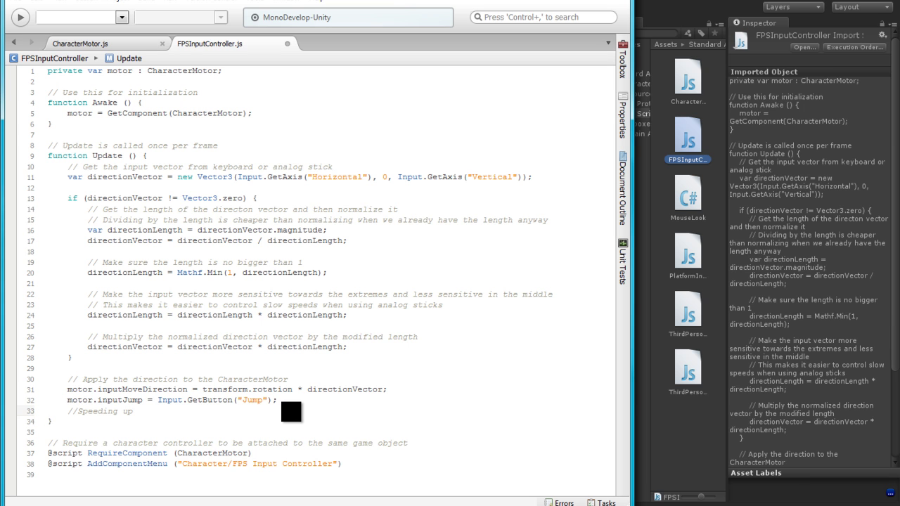
key(Return)
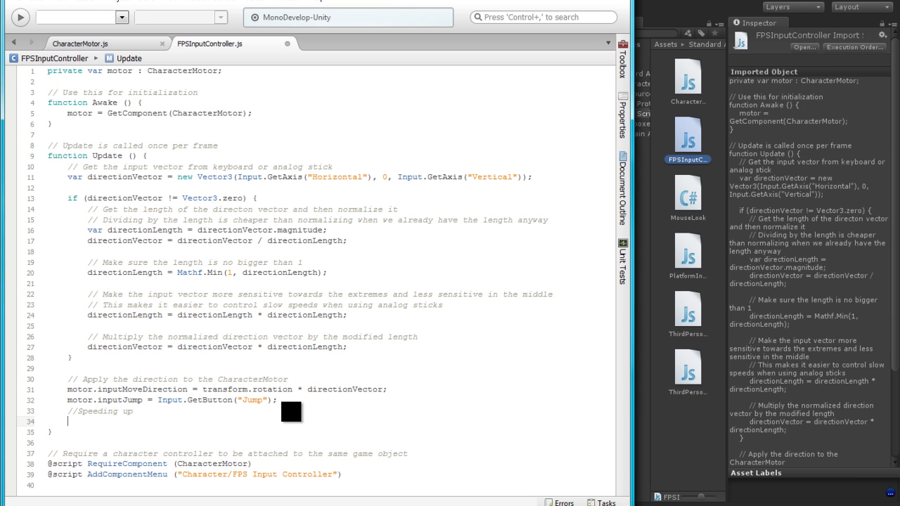
Declare 'var sprint : int = 40;' below line 11 and save the script
click(536, 180)
key(Return)
text(var )
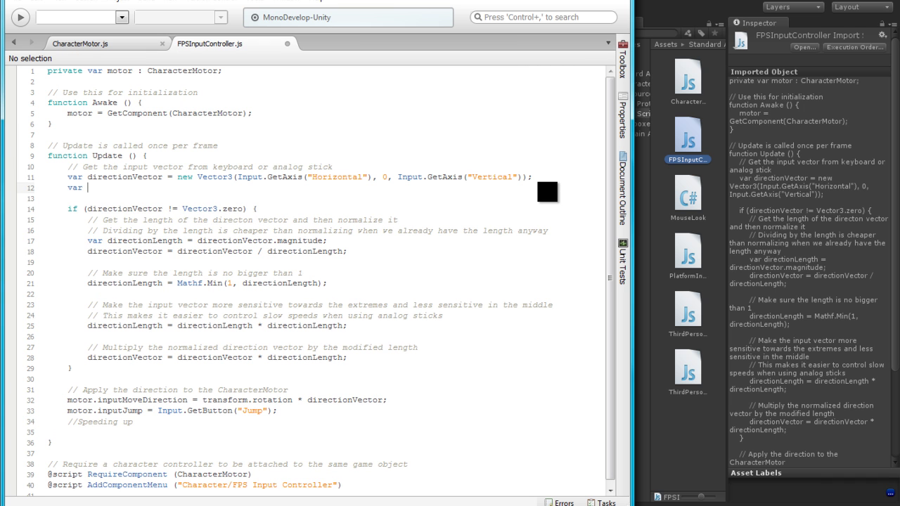
text(sprin)
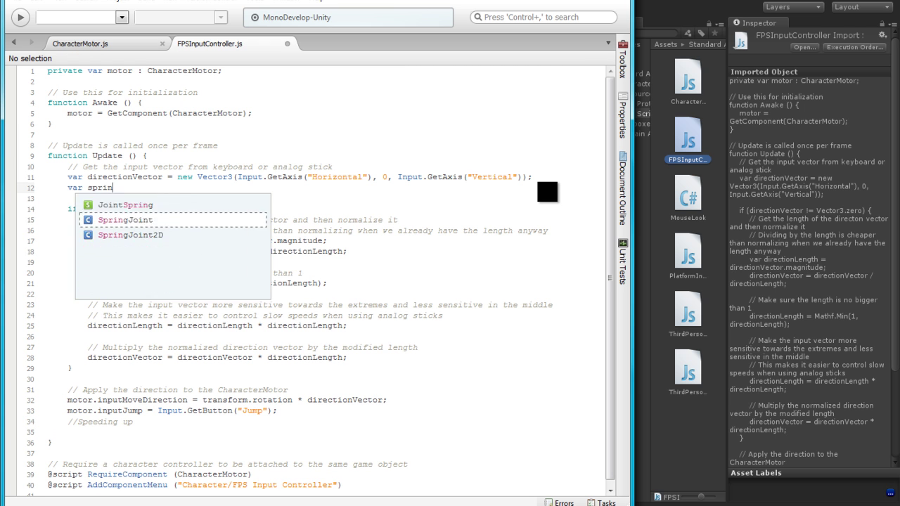
text(t :)
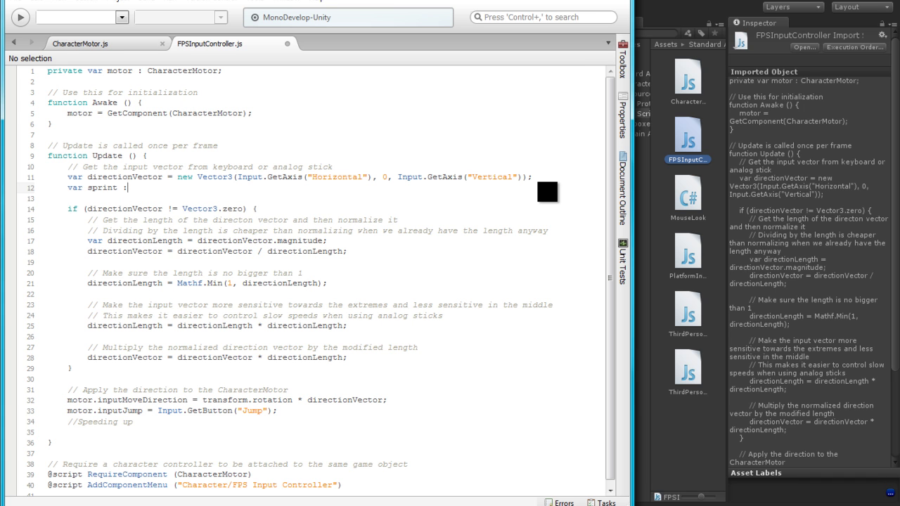
text( int;)
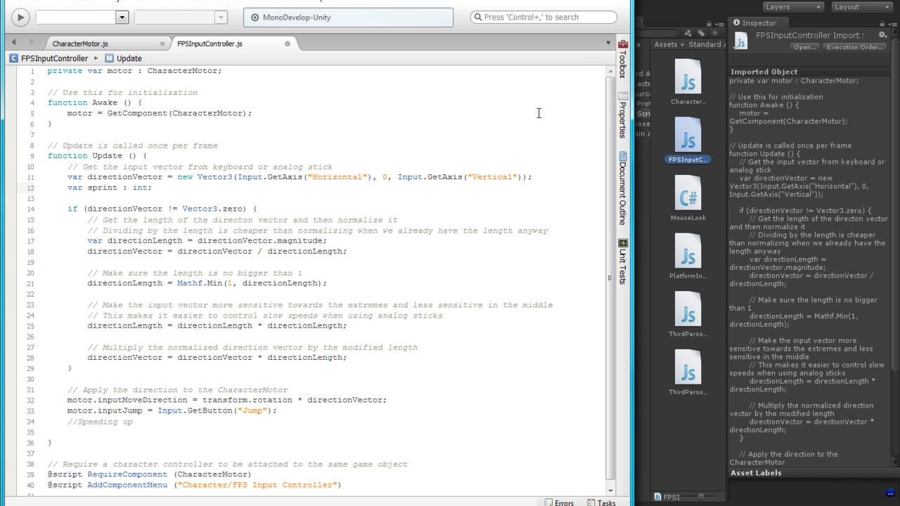
key(ctrl+s)
click(105, 435)
click(149, 187)
text(= 4)
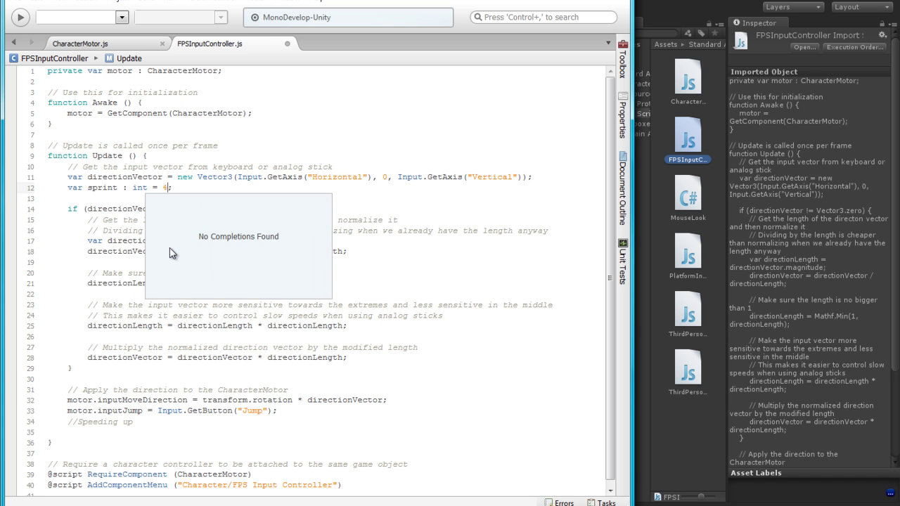
text(0;)
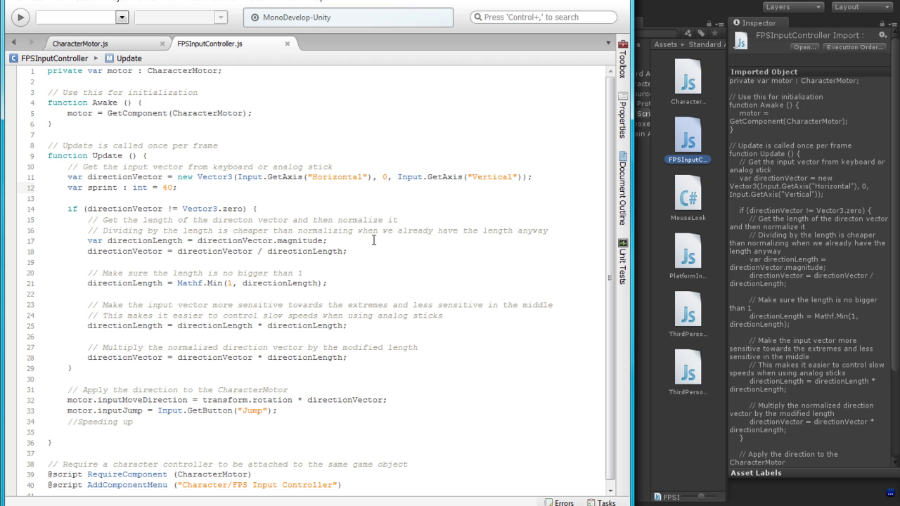
click(129, 429)
Write the condition 'if(Input.GetKeyDown(KeyCode.LeftShift)){' using autocomplete
text(if()
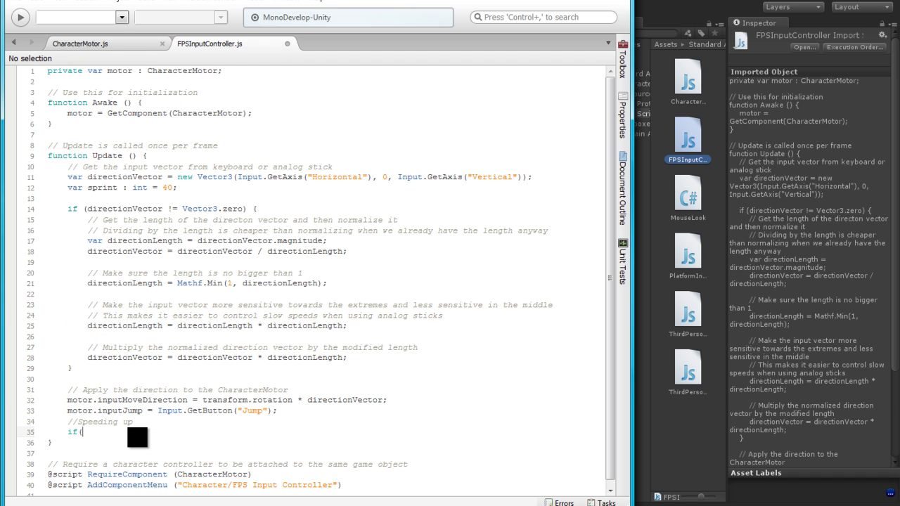
text(Input)
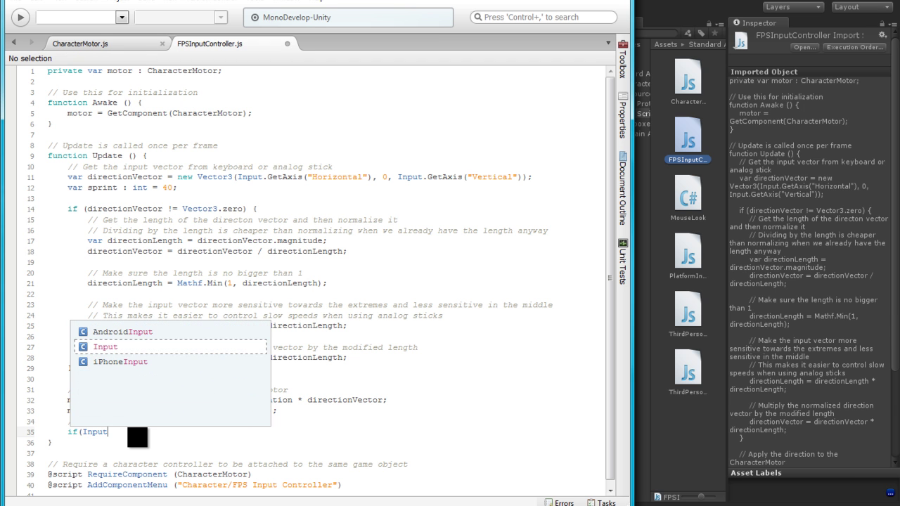
text(.)
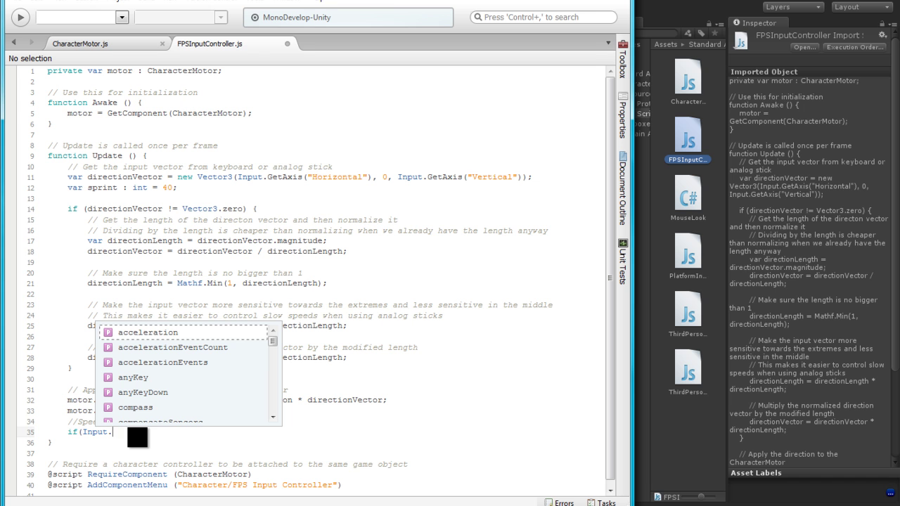
text(get)
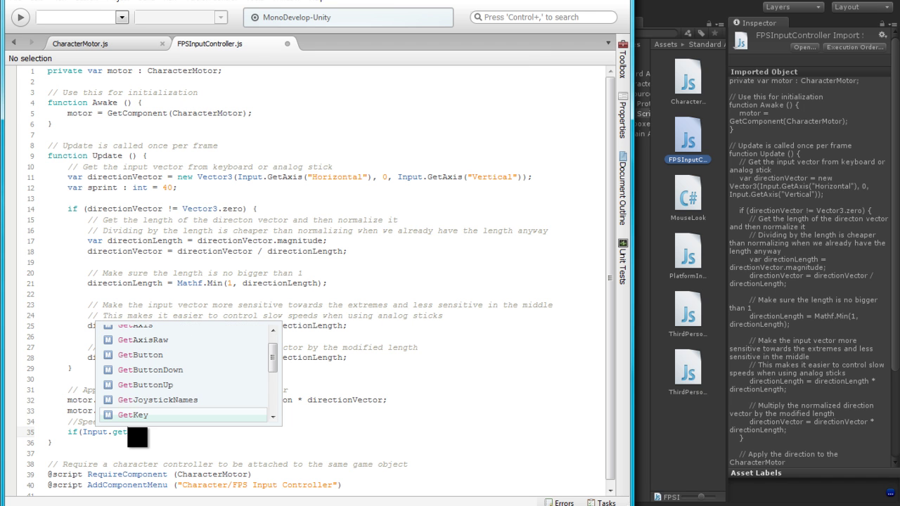
text(k)
key(Down)
key(Return)
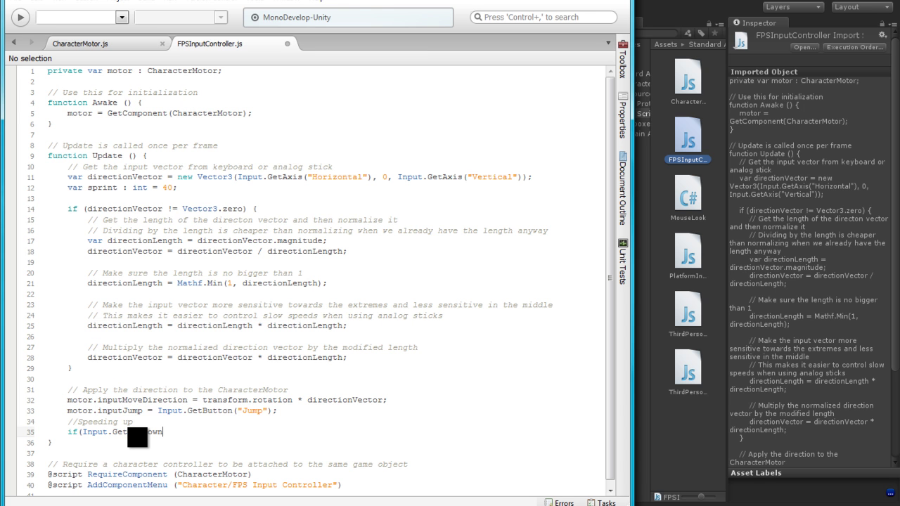
text(()
text(Key)
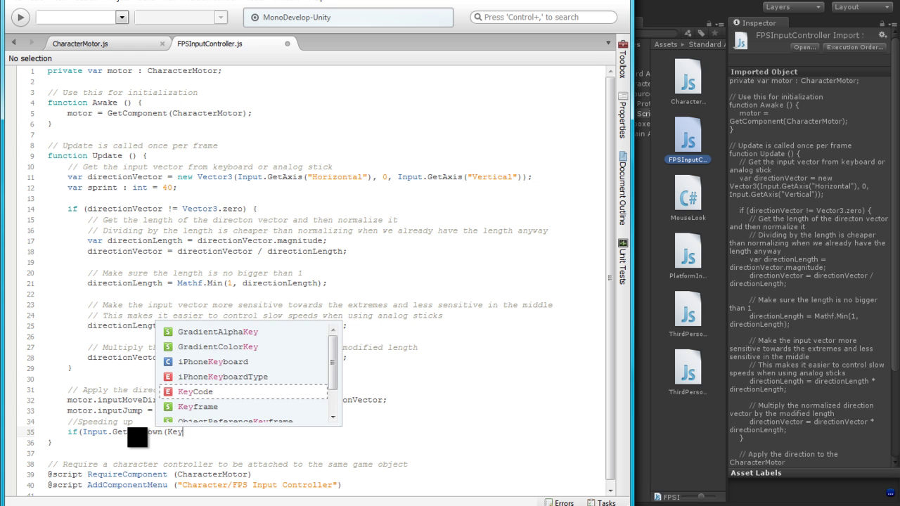
key(Return)
text(.lfe)
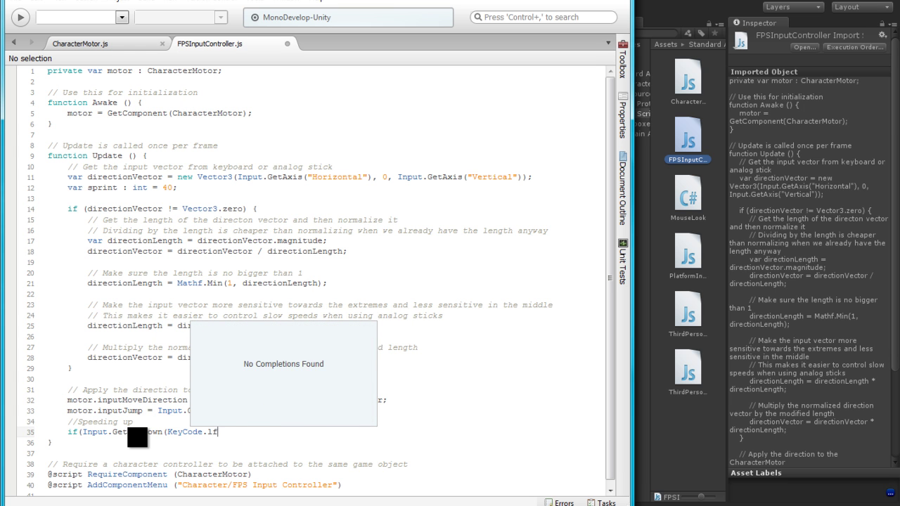
key(BackSpace)
text(eftSh)
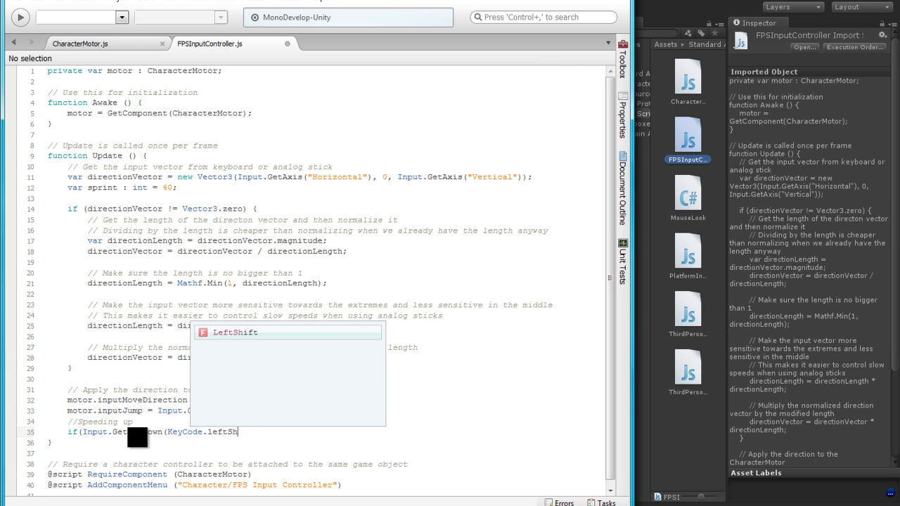
key(Return)
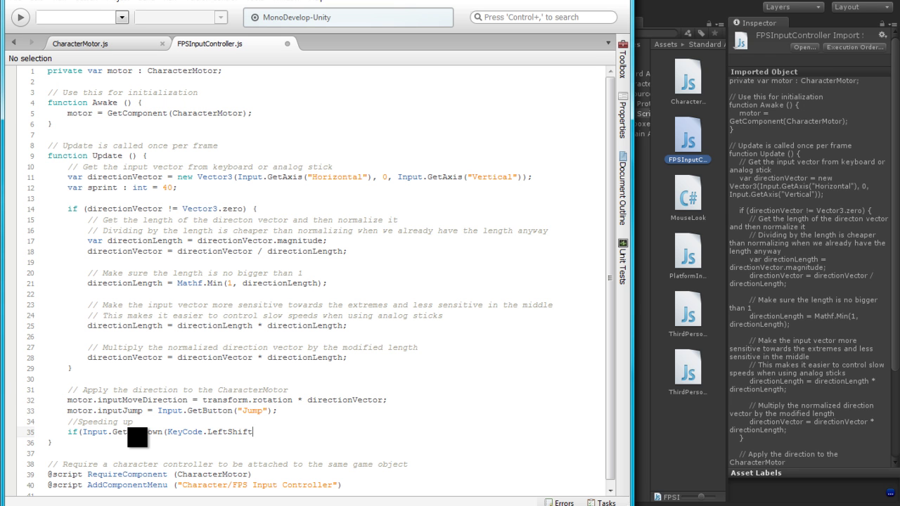
text())
text())
text({)
Close the if-block with a brace and indent its empty body line
key(Return)
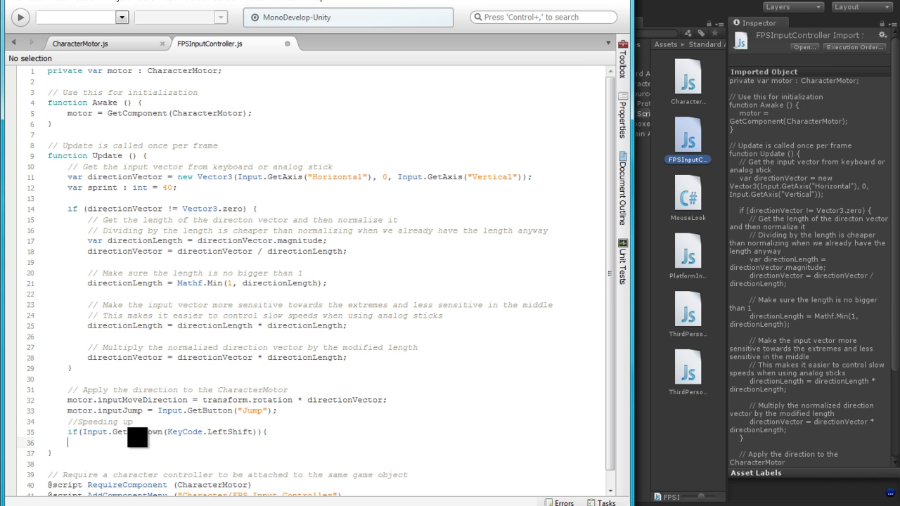
key(Return)
text(})
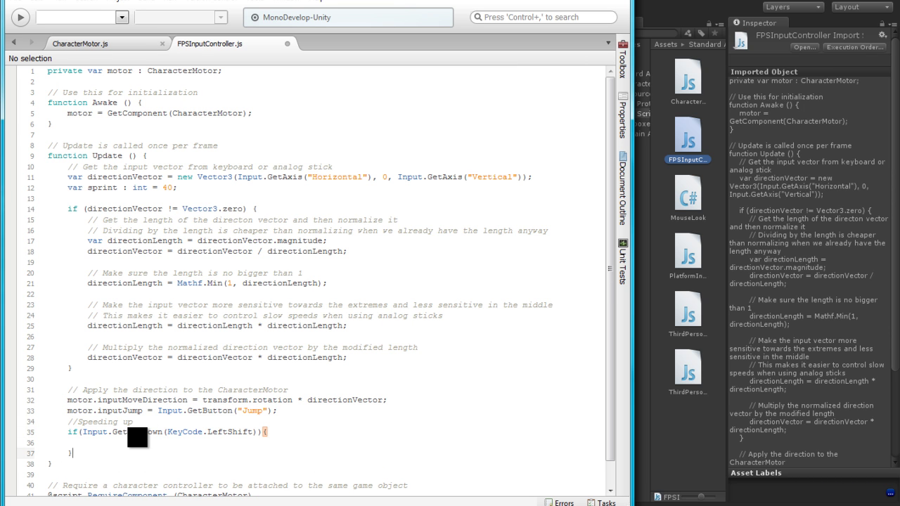
key(Up)
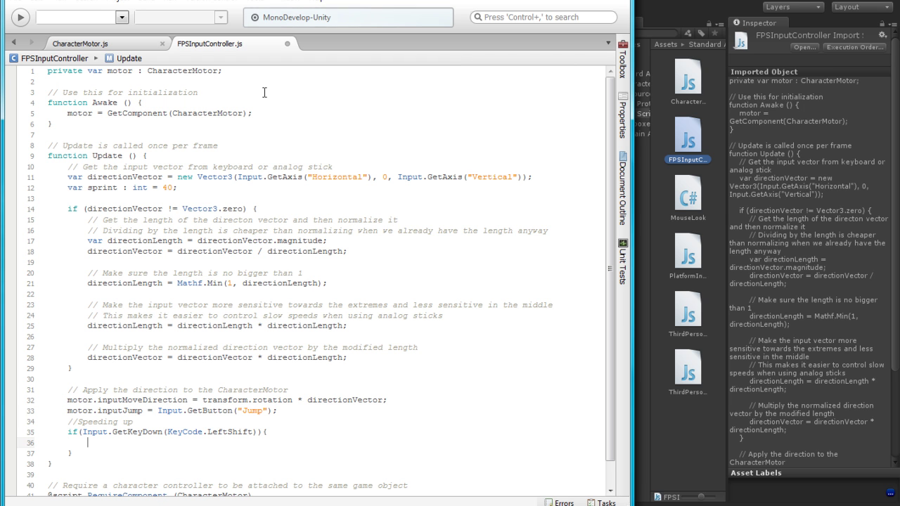
key(Tab)
Examine the motor variable's CharacterMotor declaration on line 5 of FPSInputController
click(85, 48)
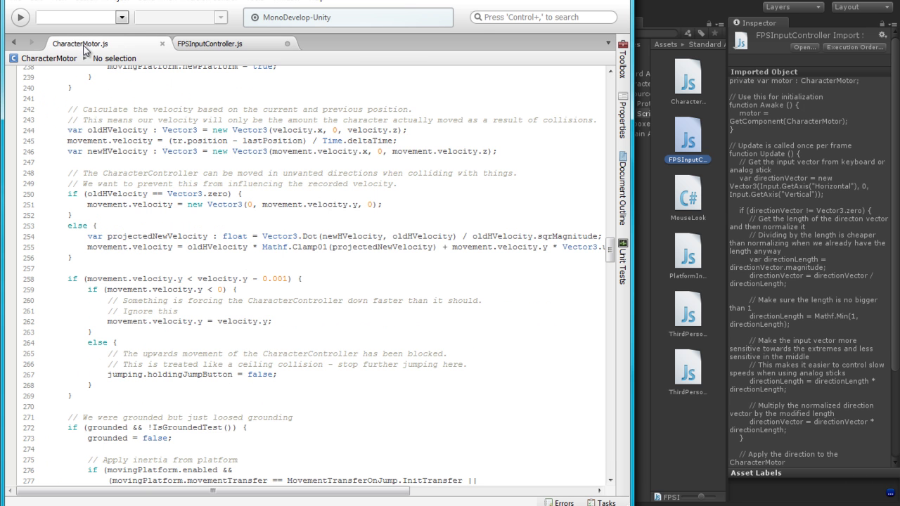
click(258, 48)
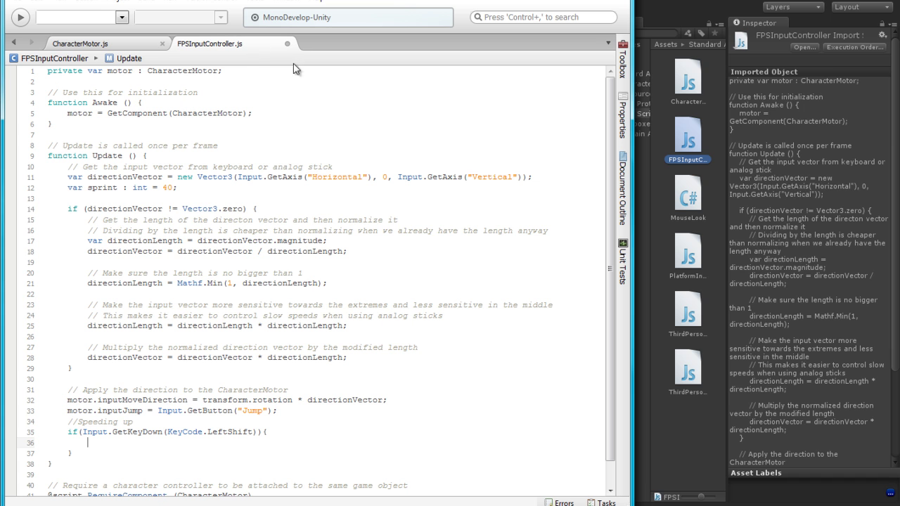
double_click(64, 113)
click(92, 114)
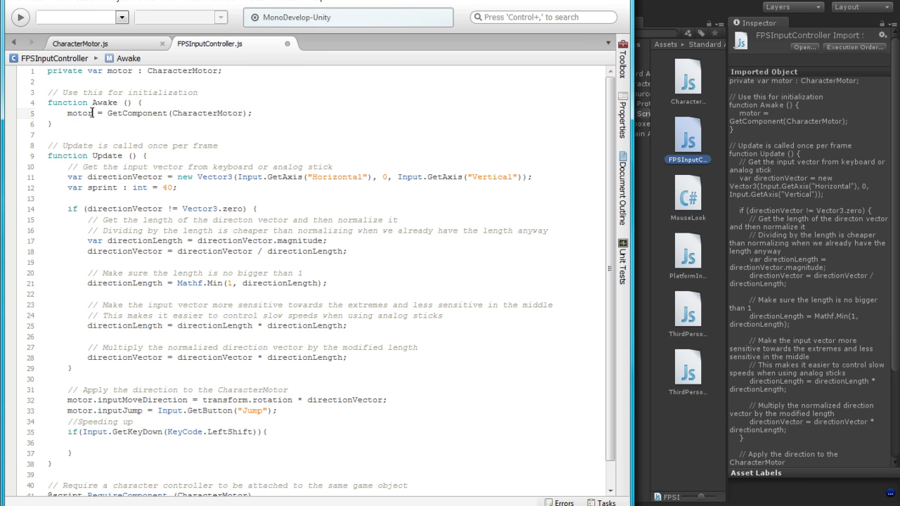
double_click(92, 113)
key(Left)
key(shift+Right)
key(shift+Right)
key(shift+Right)
key(shift+Left)
mouse_move(172, 114)
mouse_down()
mouse_move(244, 114)
mouse_move(172, 113)
mouse_up()
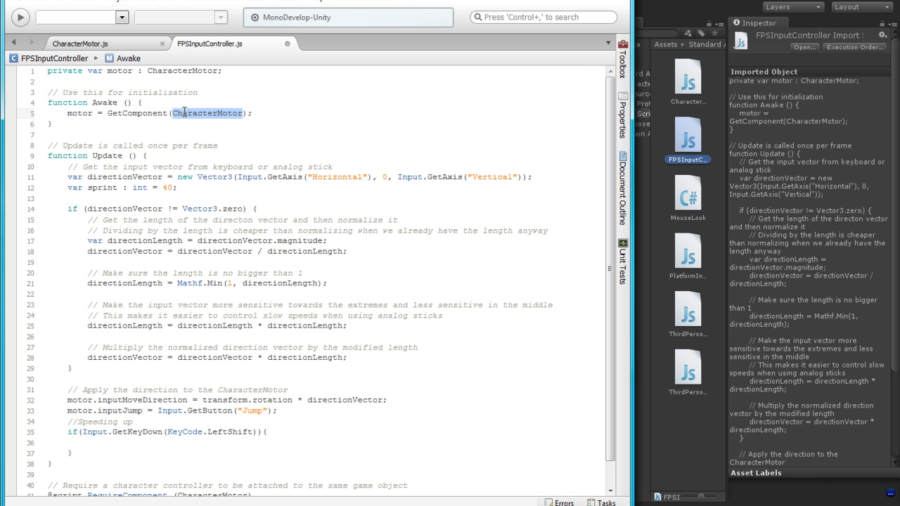
After glancing at CharacterMotor.js, start line 36 of the LeftShift block with 'motor'
click(184, 113)
click(119, 46)
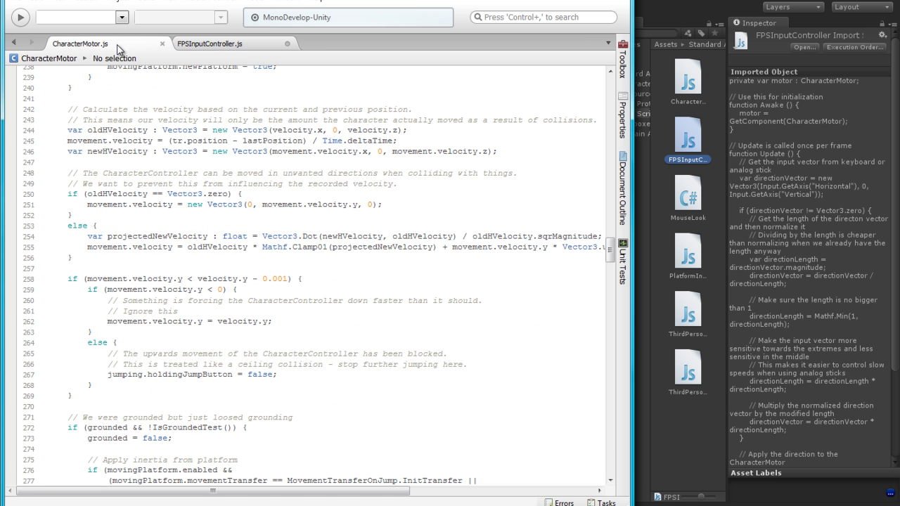
click(241, 47)
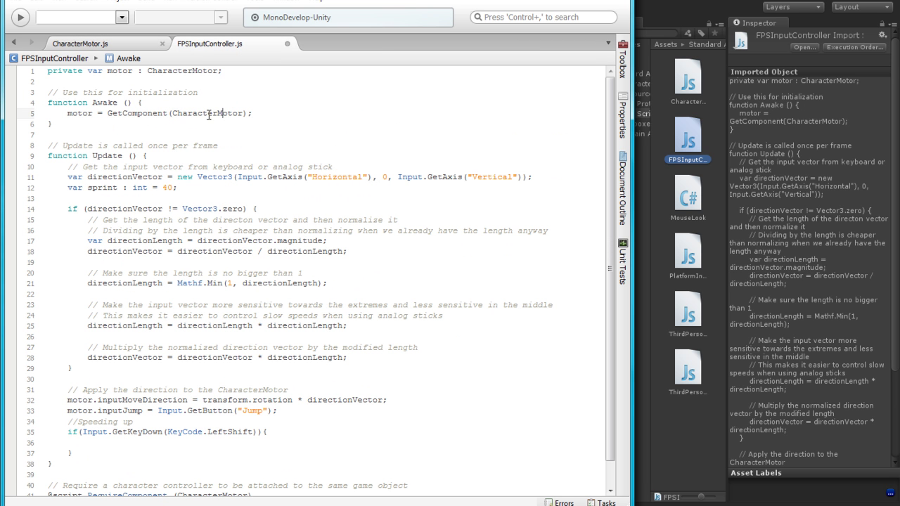
click(125, 444)
text(motor)
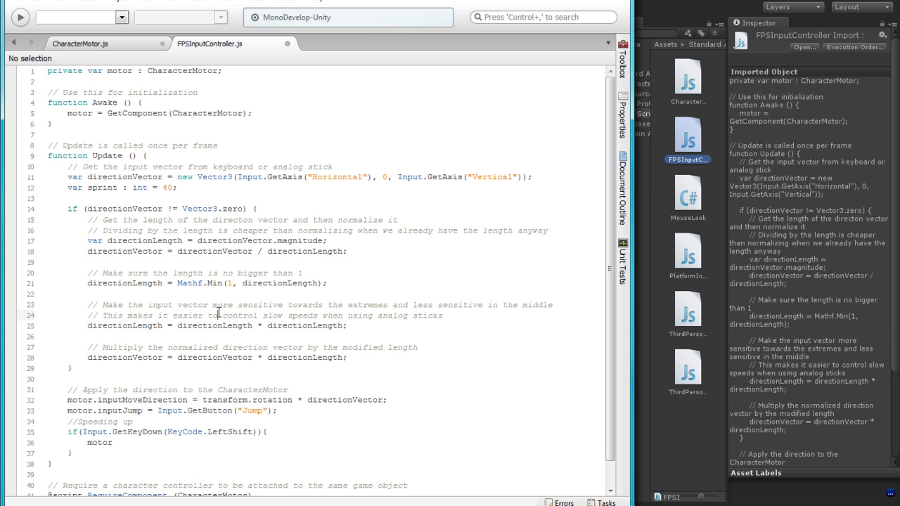
click(109, 52)
scroll(231, 284, up, 4)
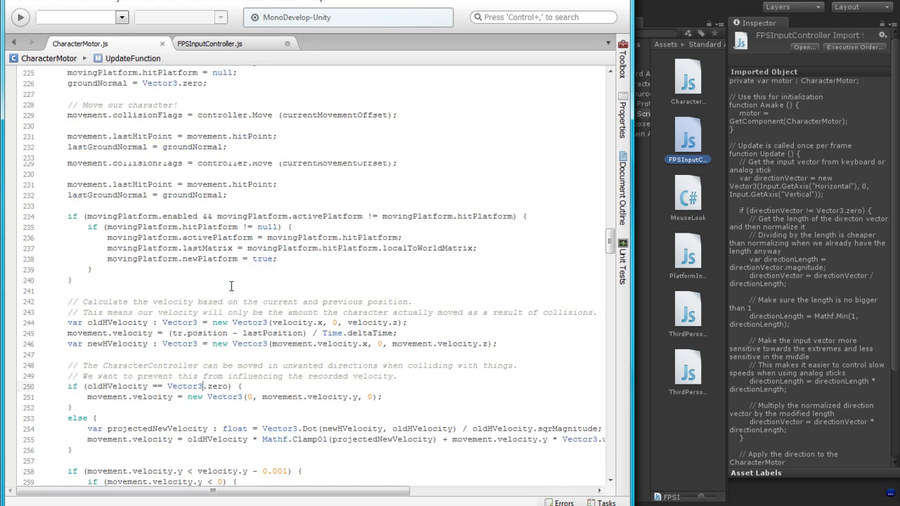
scroll(231, 284, up, 12)
scroll(231, 284, up, 8)
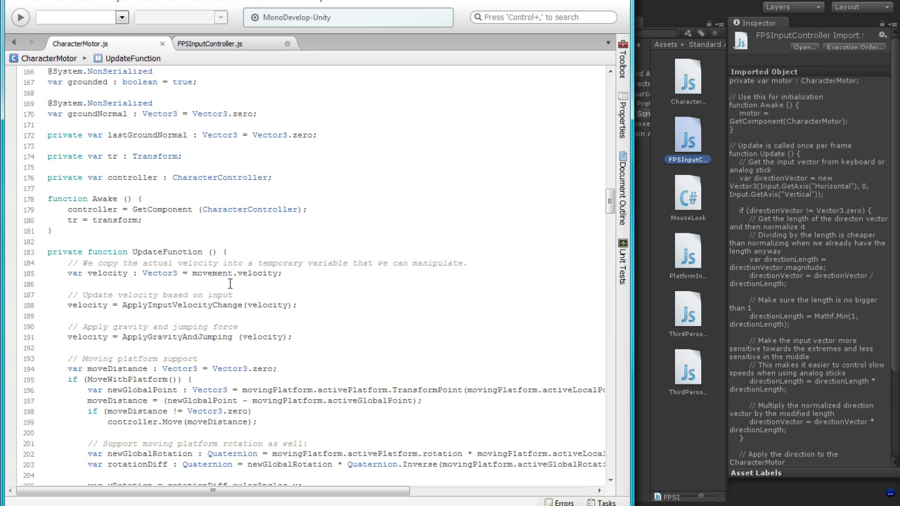
scroll(218, 251, down, 2)
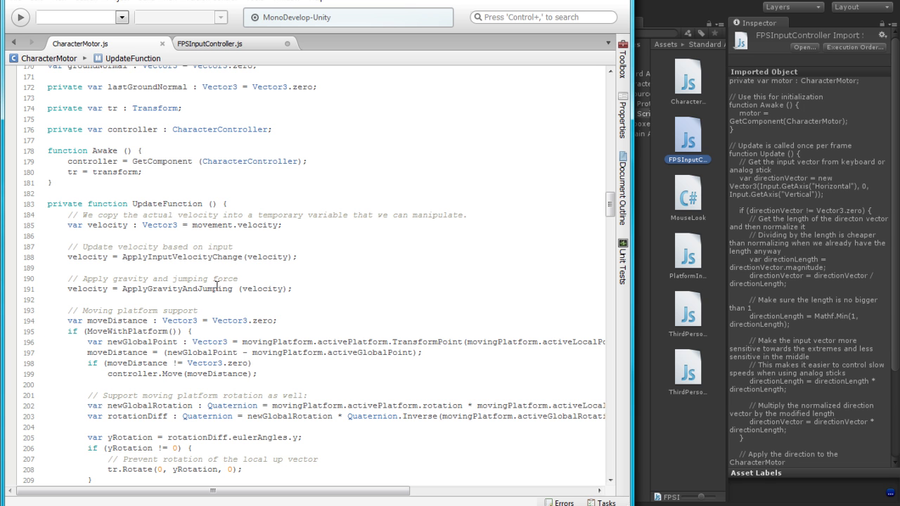
scroll(225, 155, up, 4)
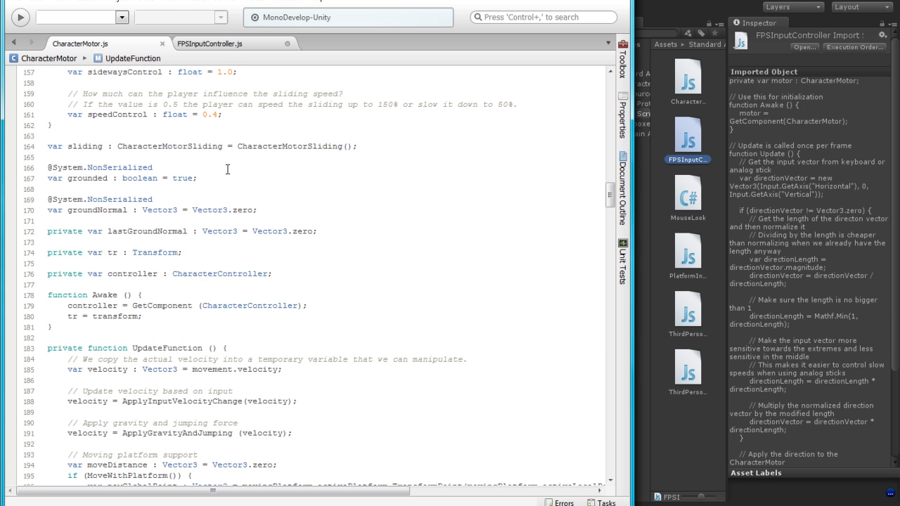
scroll(227, 169, down, 2)
key(ctrl+f)
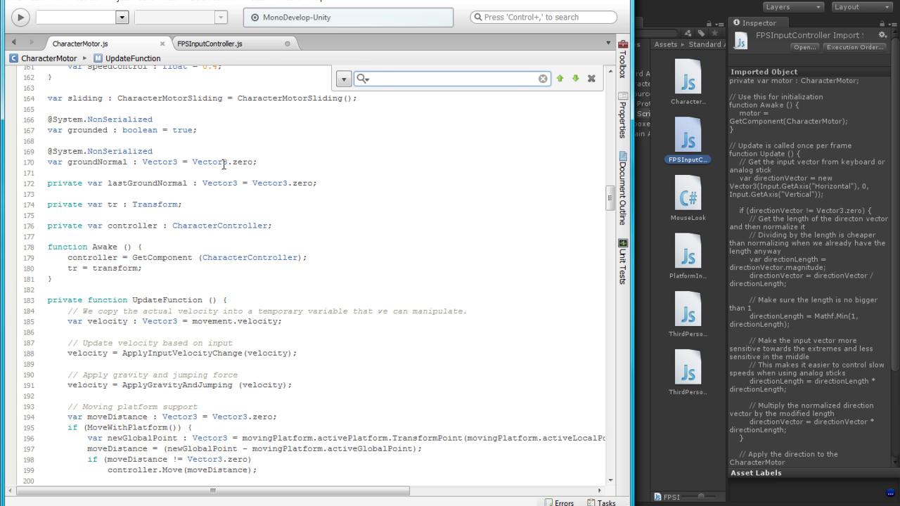
text(maxspeed)
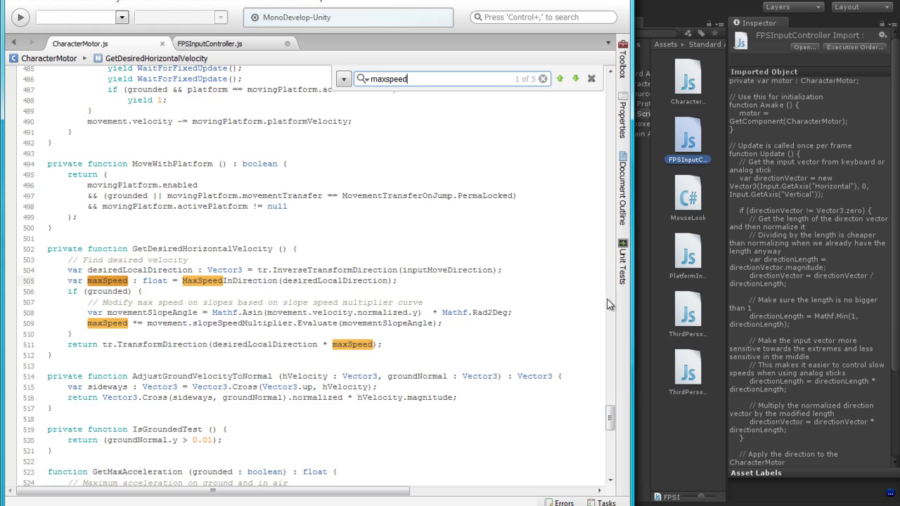
drag(610, 420, 612, 88)
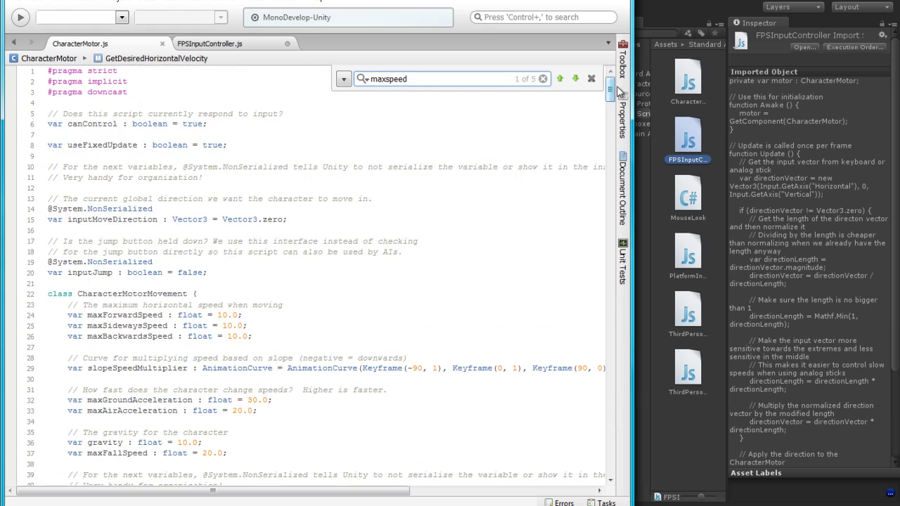
drag(87, 315, 162, 315)
click(156, 326)
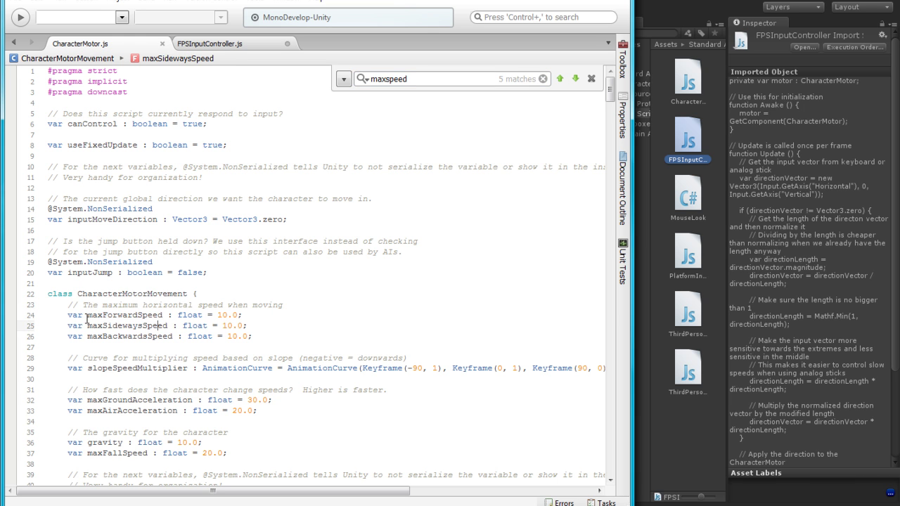
drag(86, 314, 164, 314)
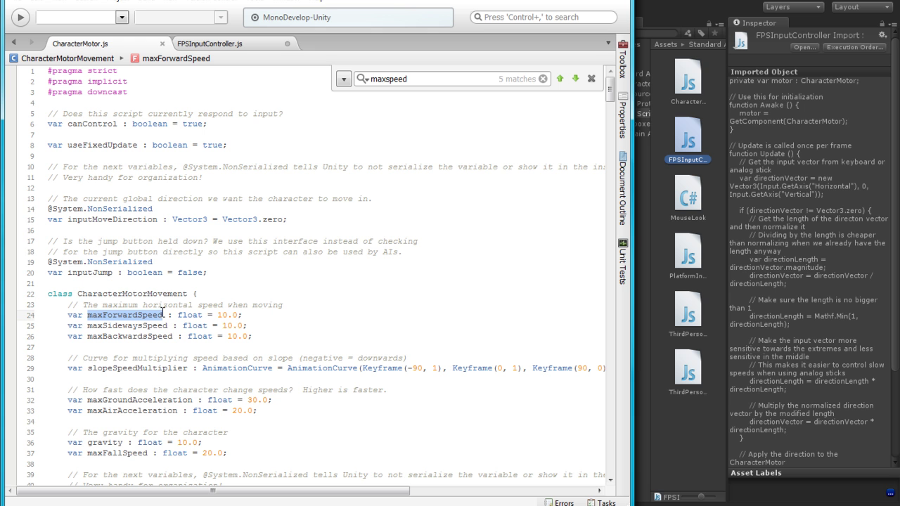
key(ctrl+c)
key(ctrl+c)
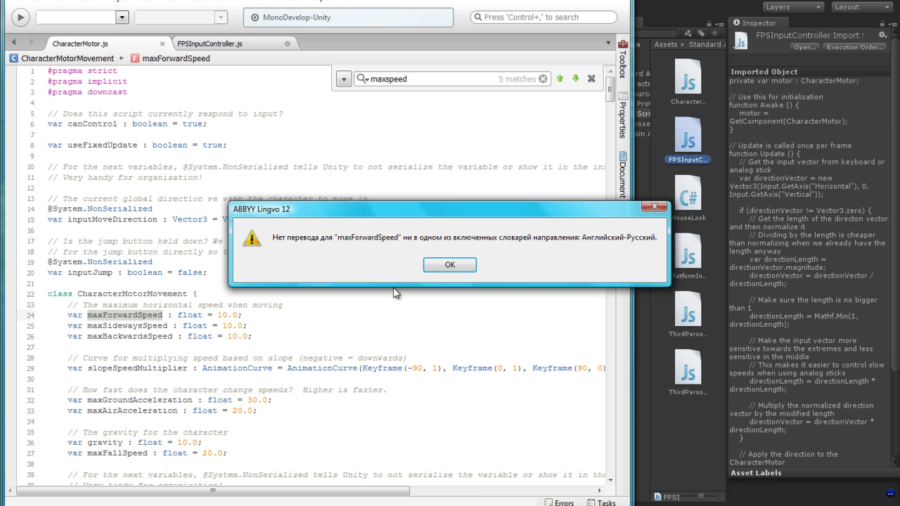
click(442, 267)
click(159, 315)
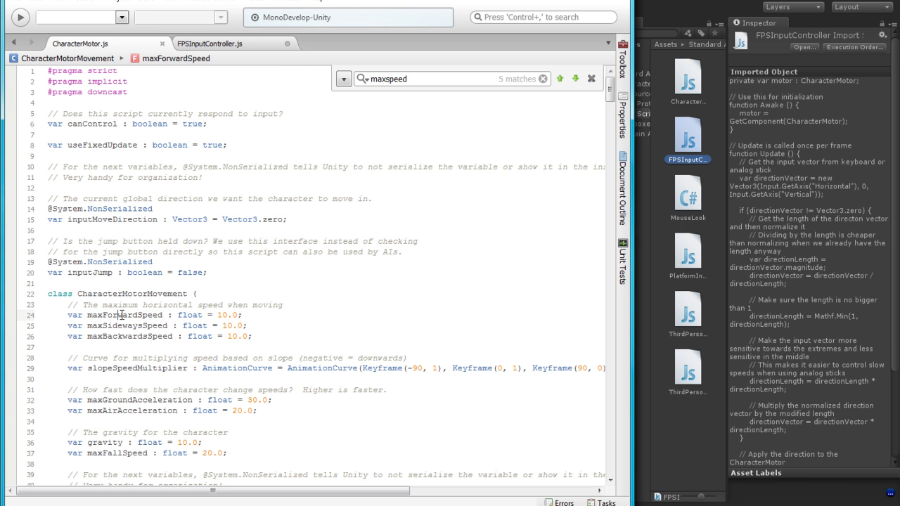
drag(87, 315, 163, 313)
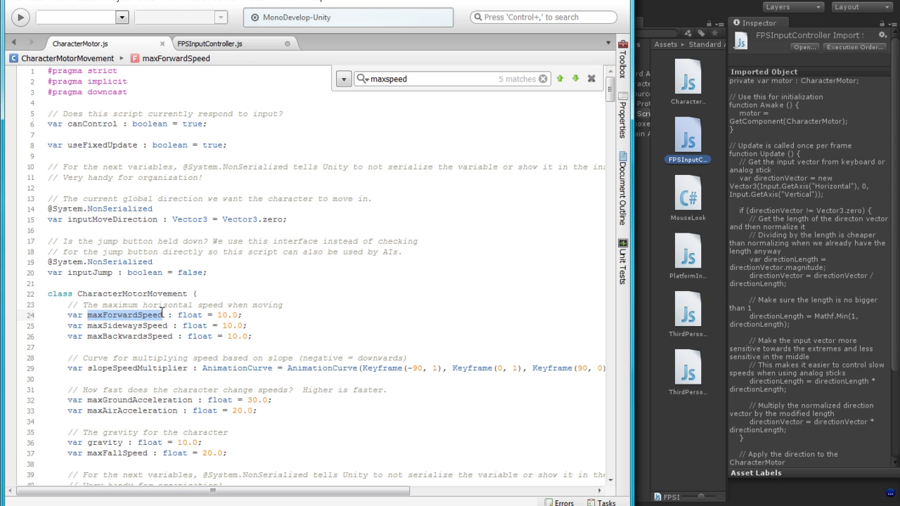
click(315, 359)
click(218, 44)
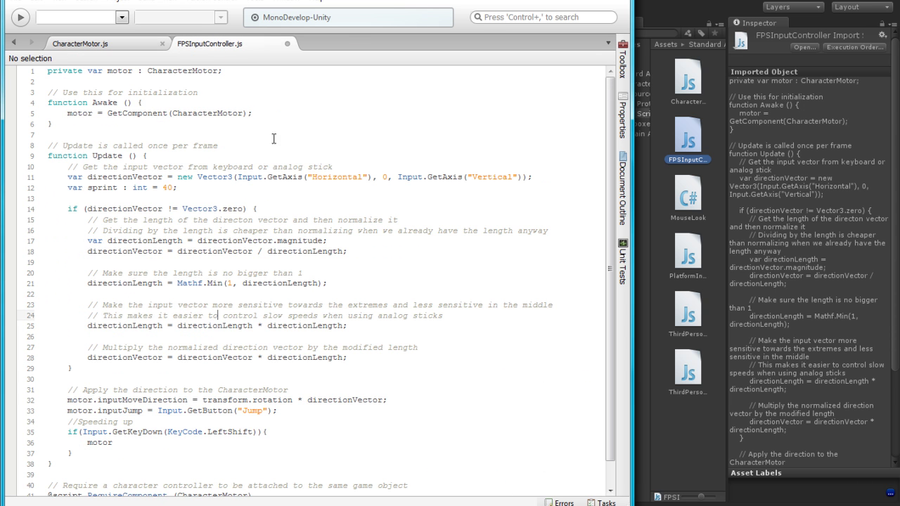
Display the First Person Controller's Character Motor Movement values, focusing Max Forward Speed 6
click(592, 169)
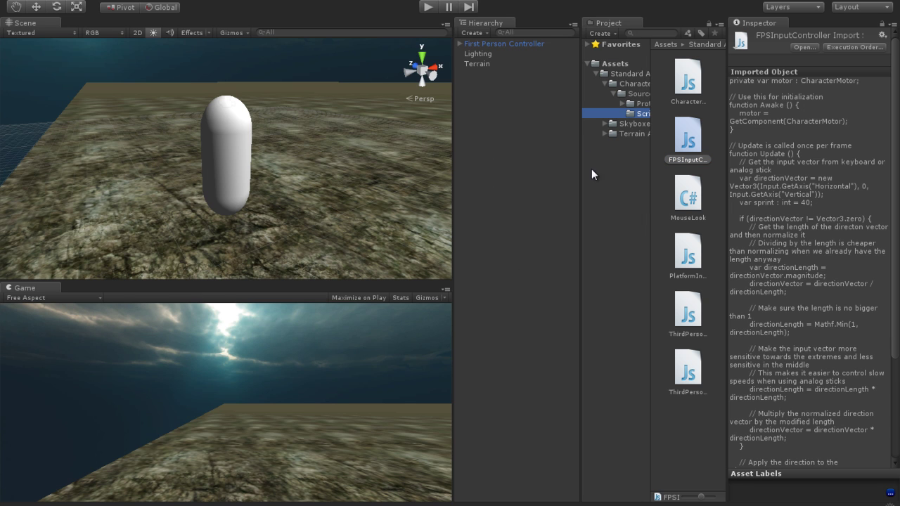
click(484, 44)
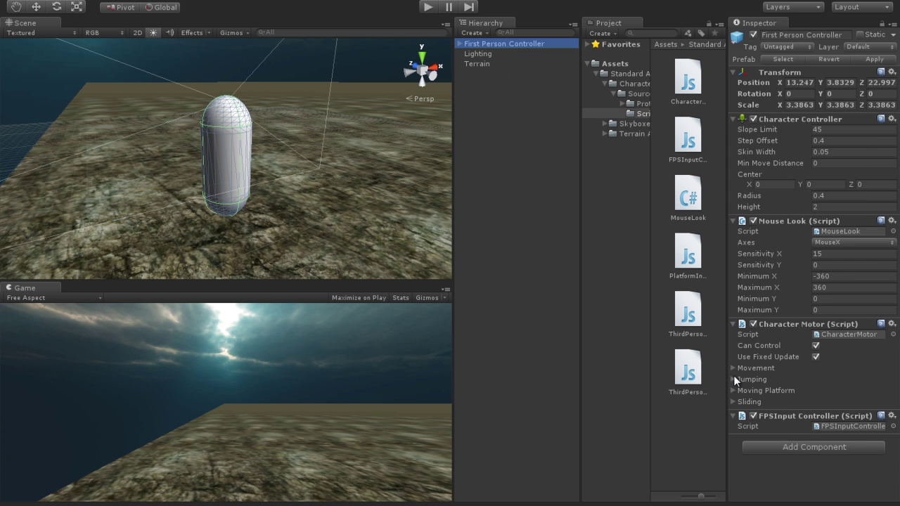
click(733, 367)
click(827, 379)
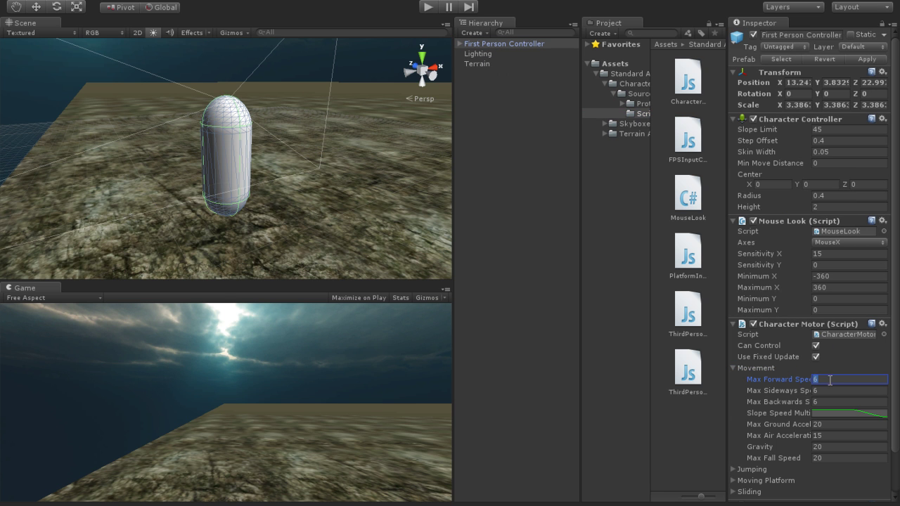
key(alt+Tab)
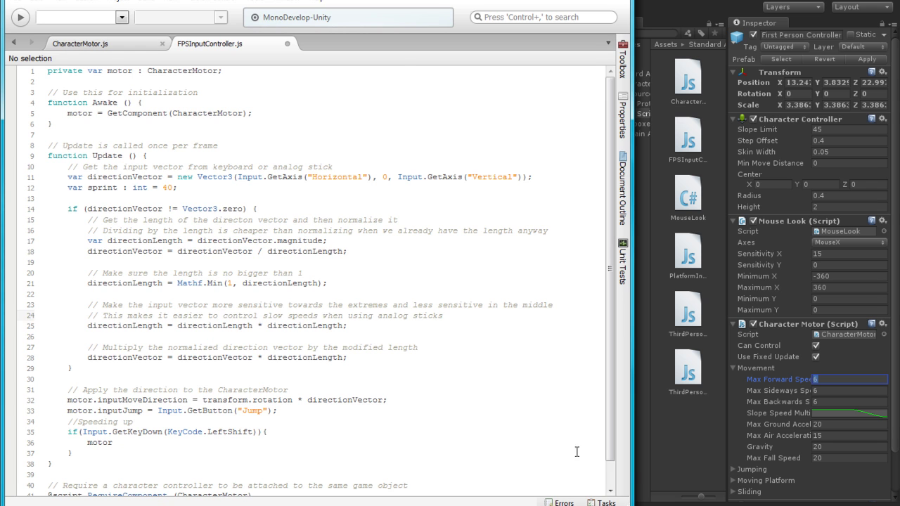
Complete line 36 as 'motor.movement.maxForwardSpeed = sprint;', taking the name from CharacterMotor.js
click(67, 44)
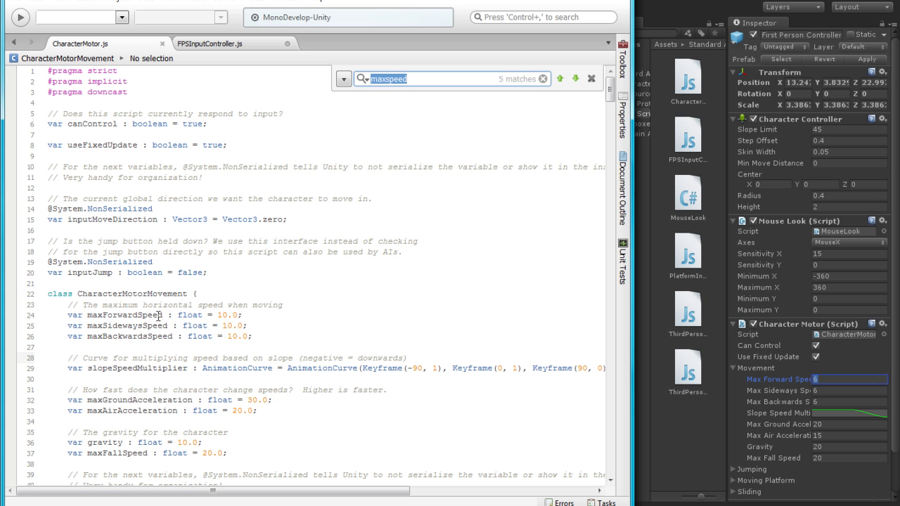
drag(162, 315, 88, 315)
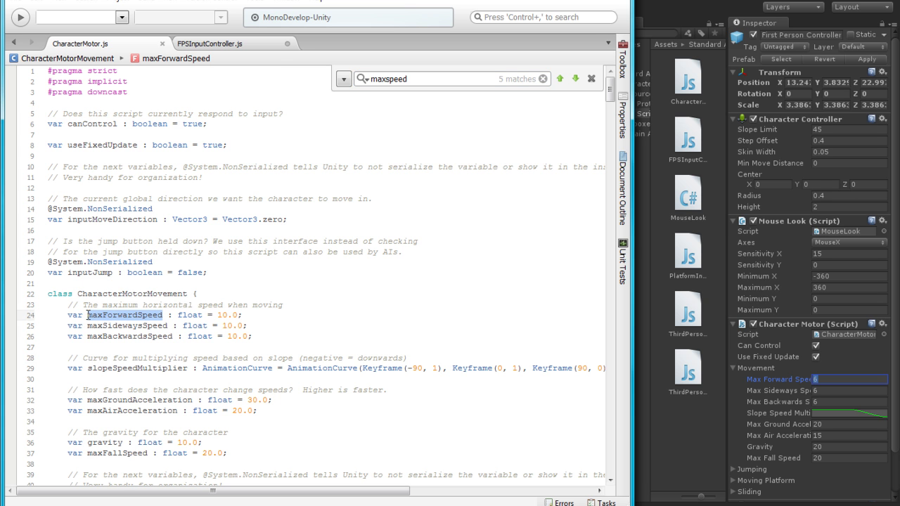
click(220, 44)
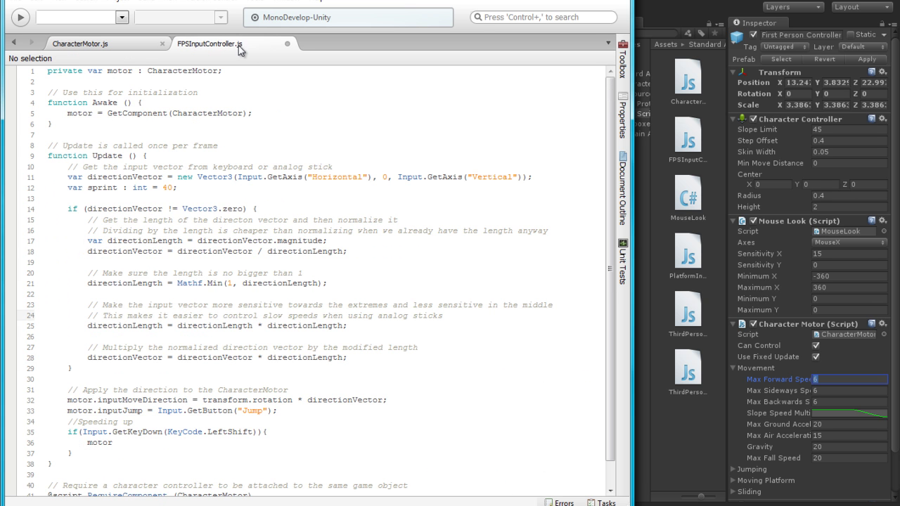
scroll(412, 192, down, 1)
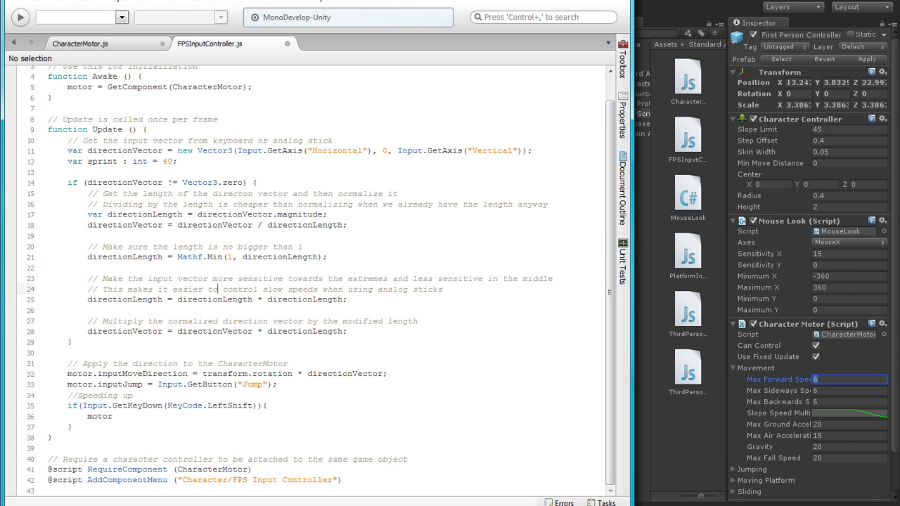
click(118, 417)
text(.movement.)
text(maxForwardSpeed = )
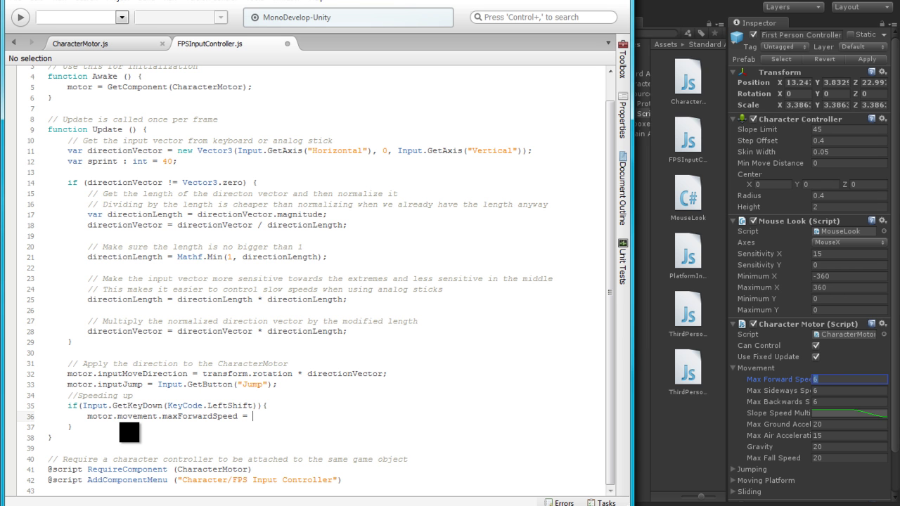
text(sprin)
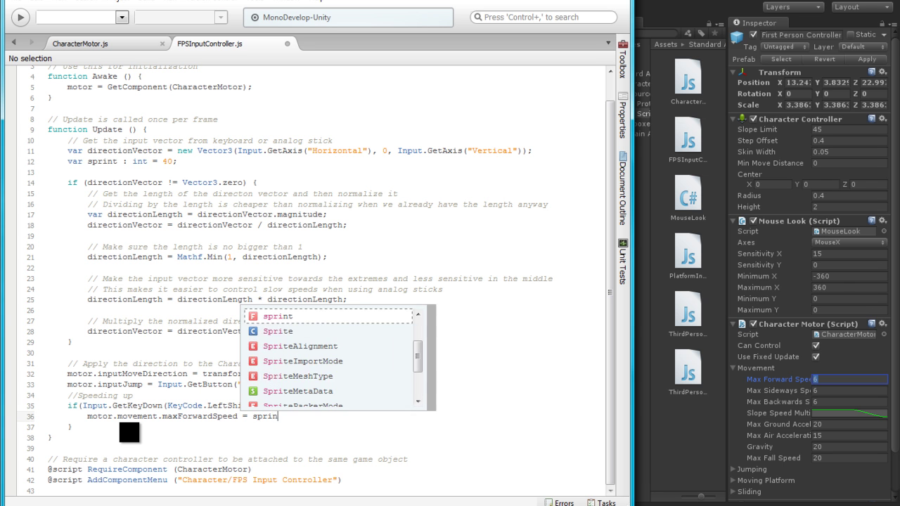
text(t;)
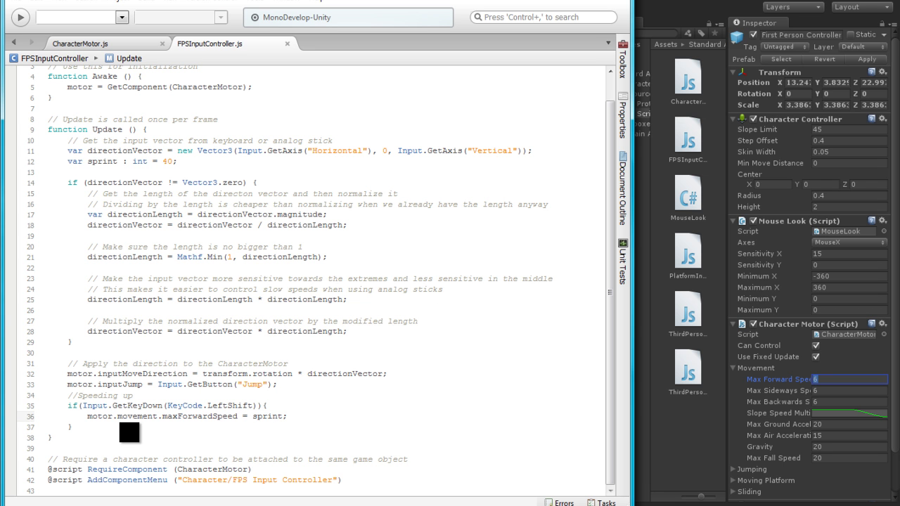
Play the scene, walk forward sprinting so Max Forward Speed reaches 40, then stop
click(650, 70)
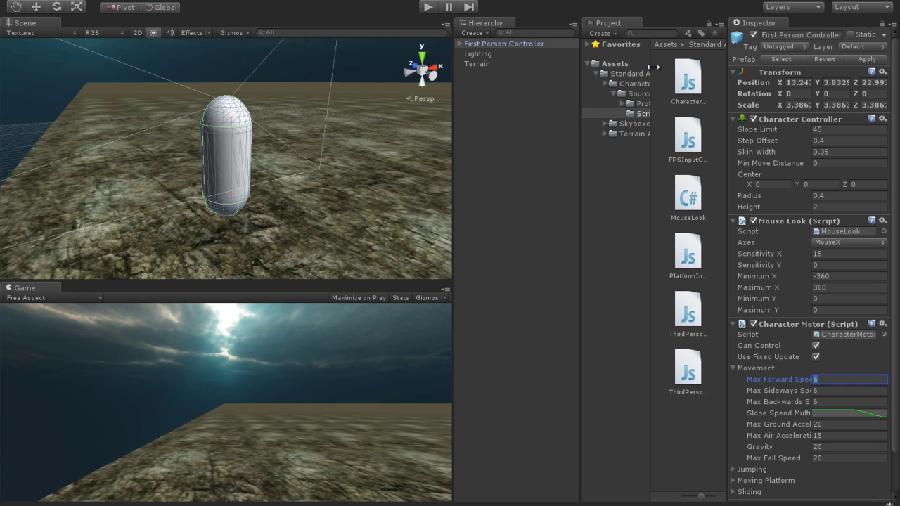
click(428, 8)
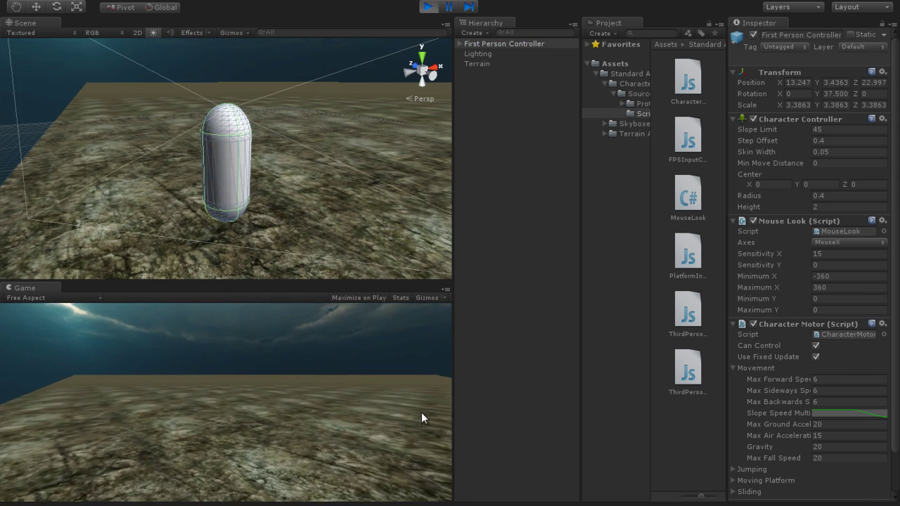
key(w)
key(w)
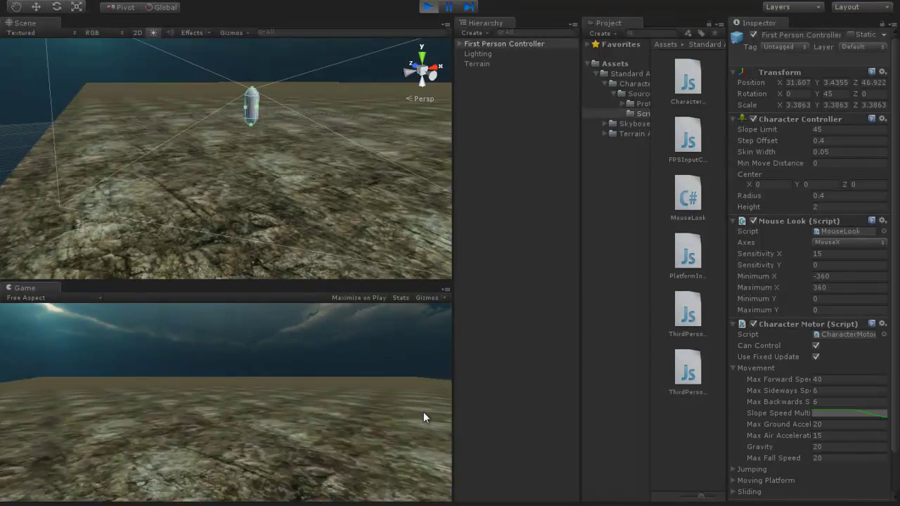
key(w)
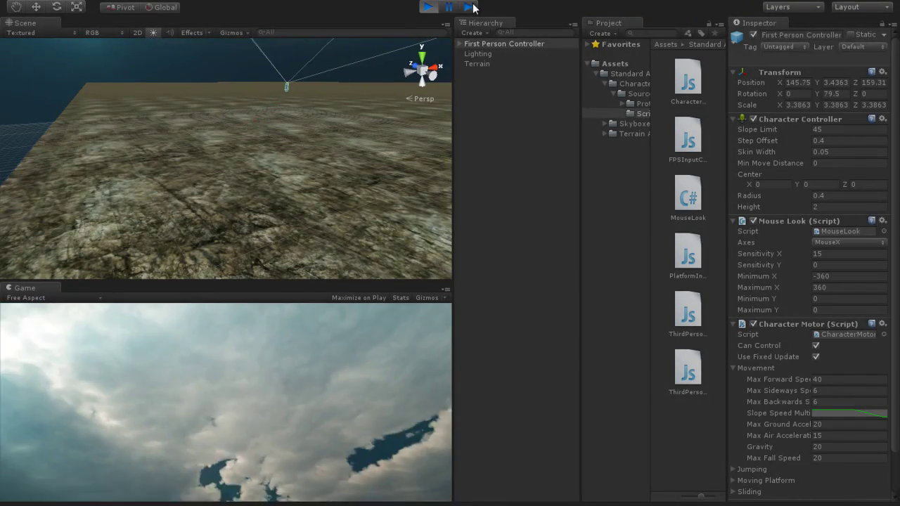
click(429, 8)
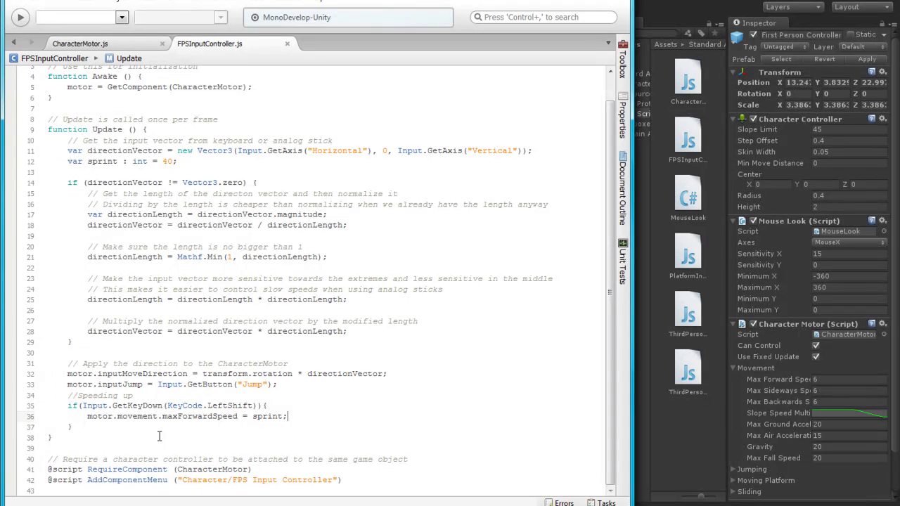
Duplicate the Left Shift sprint block directly below its closing brace
click(71, 404)
drag(67, 406, 80, 426)
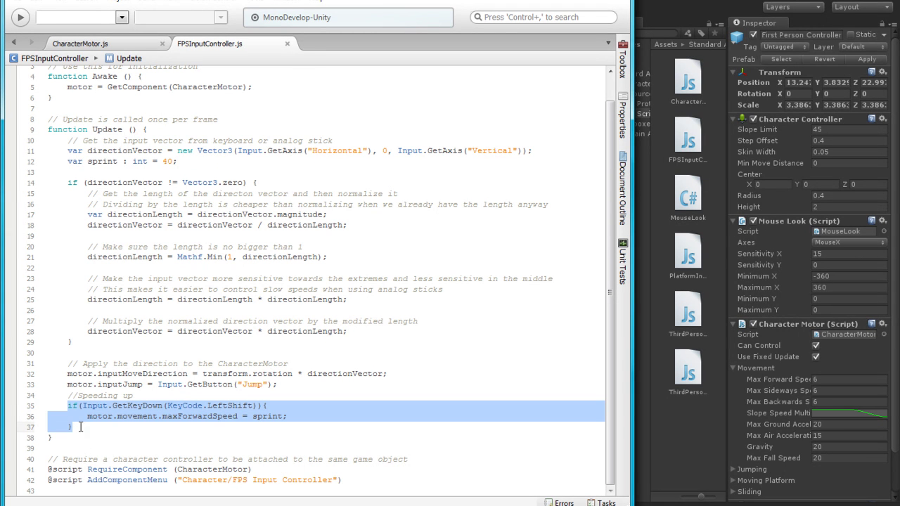
click(109, 426)
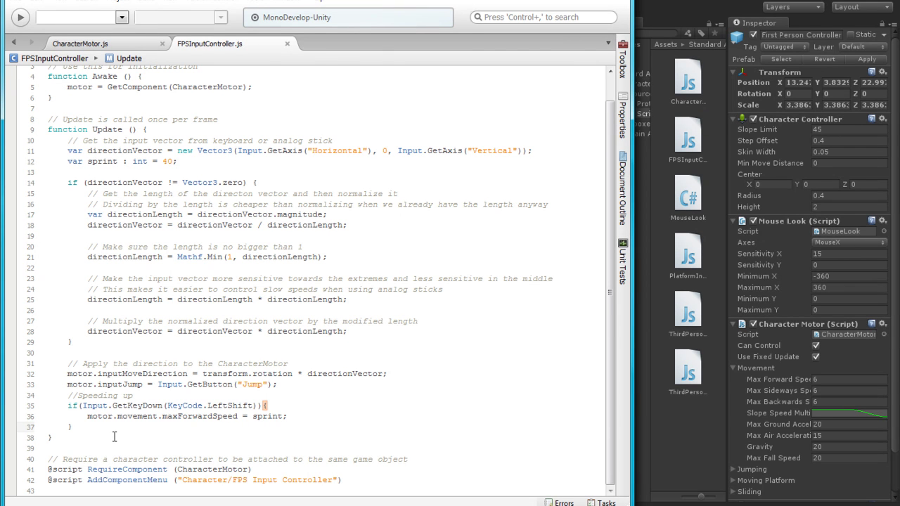
key(Return)
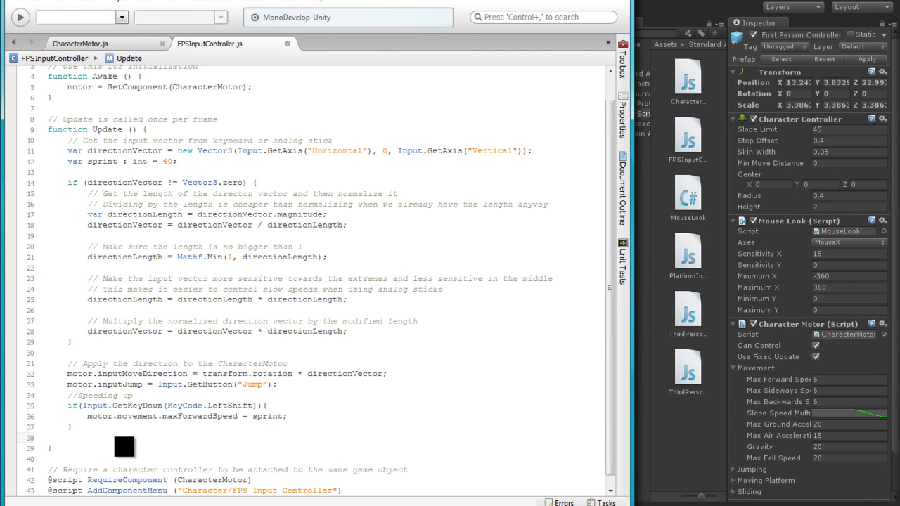
key(ctrl+v)
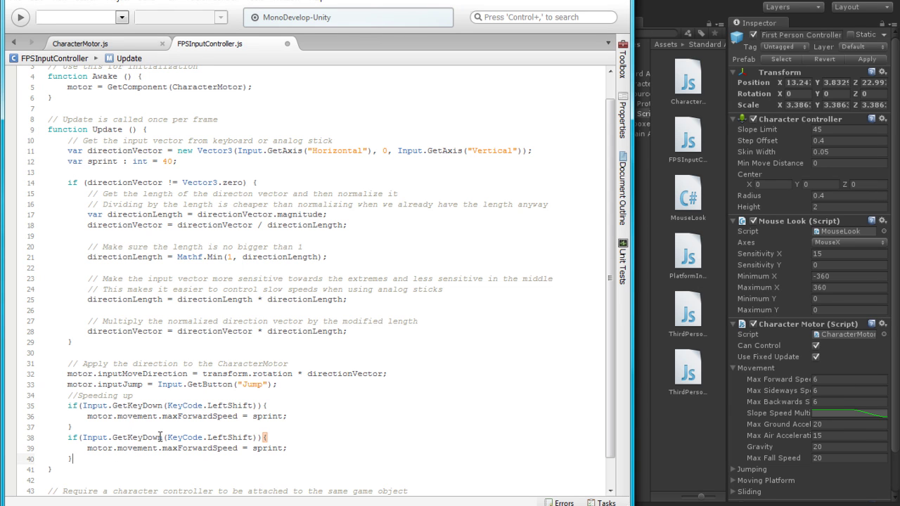
Change the copied block's condition from GetKeyDown to GetKeyUp
drag(142, 437, 162, 437)
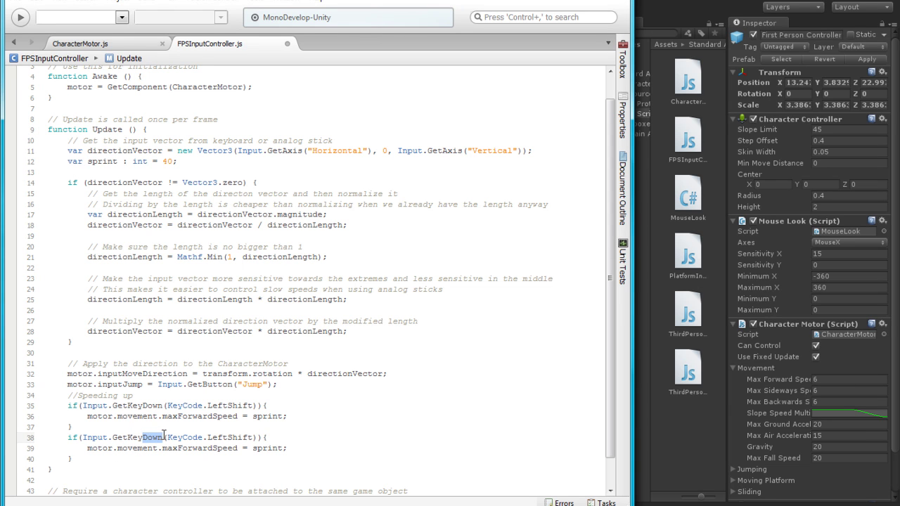
text(Up)
click(256, 460)
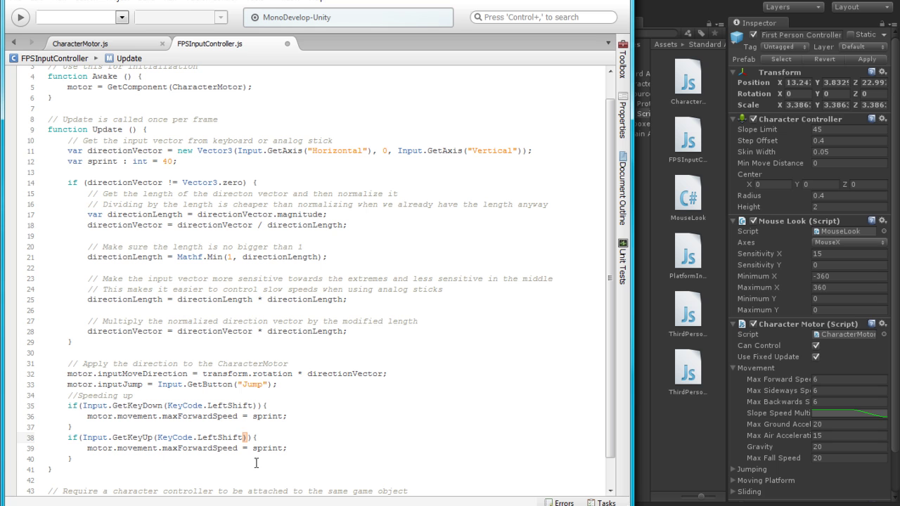
key(Up)
key(Up)
drag(253, 449, 284, 449)
click(302, 461)
Add 'var reg_speed : int = 8;' below the sprint declaration
click(287, 456)
scroll(288, 450, up, 1)
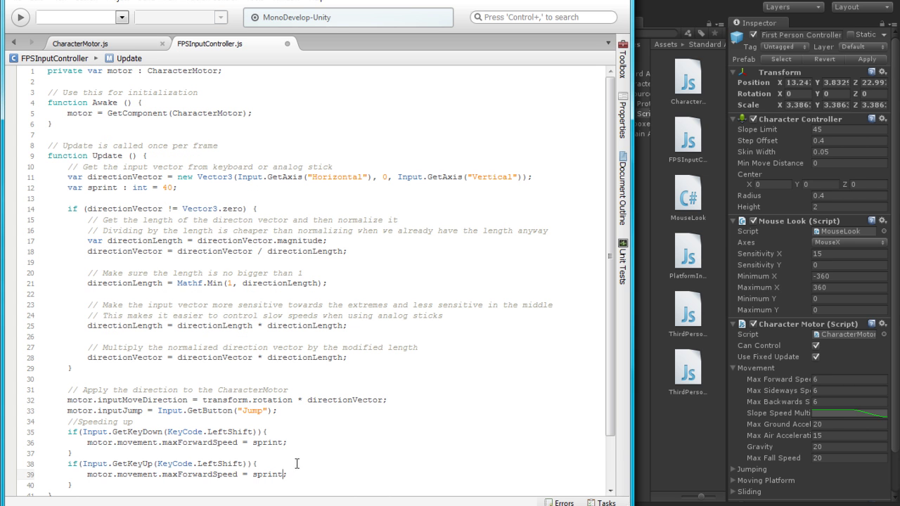
click(180, 190)
key(Return)
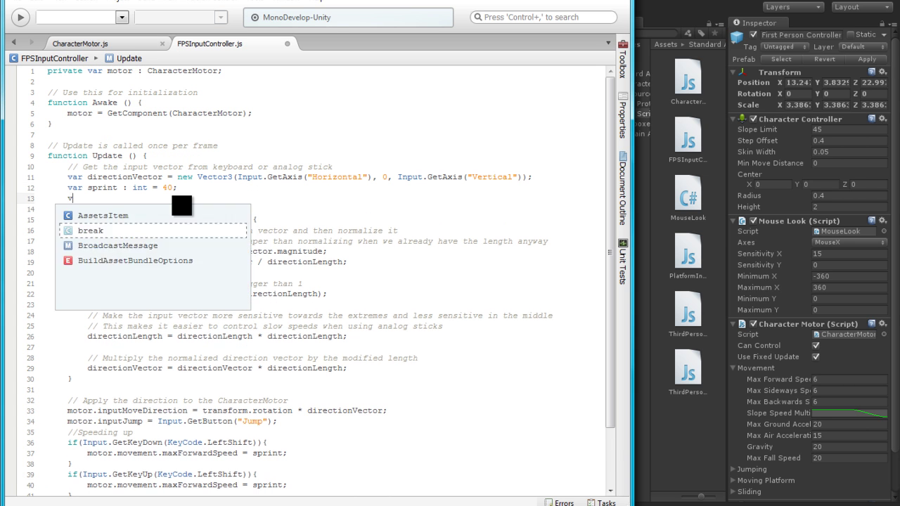
text(var )
text(e)
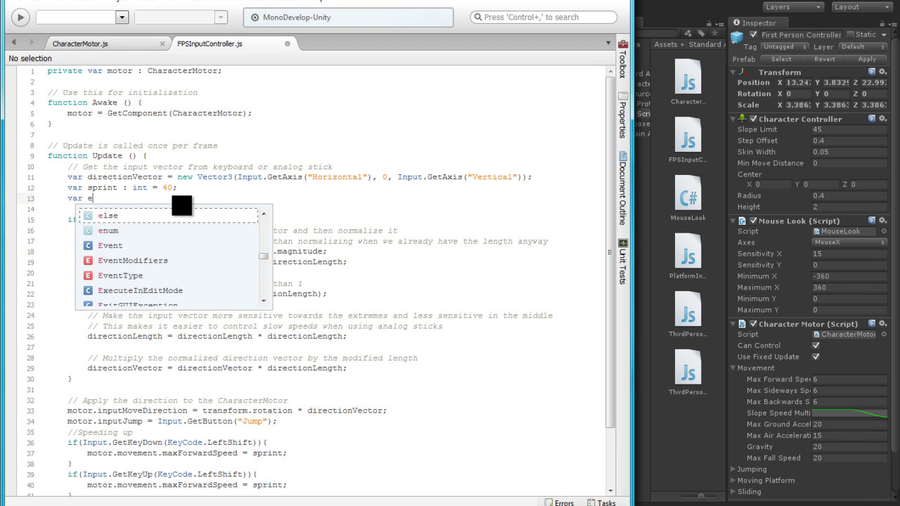
key(BackSpace)
text(reg_speed )
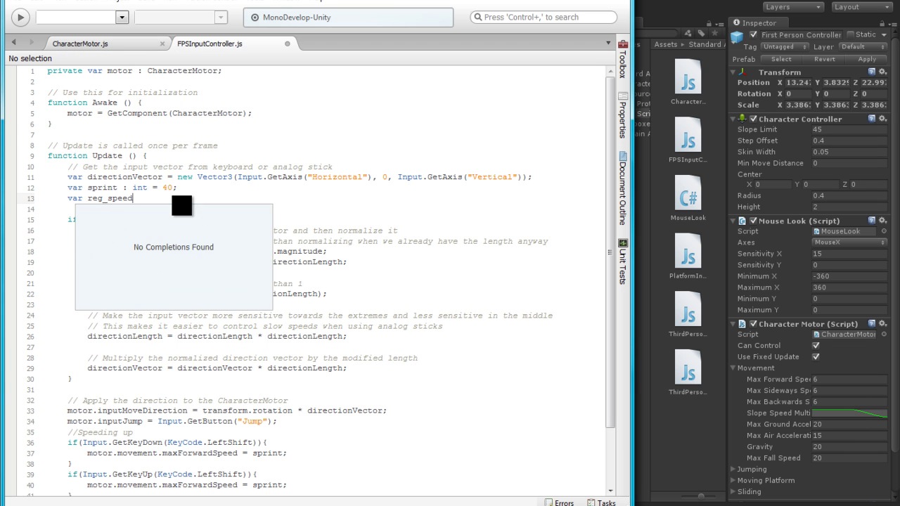
text(: )
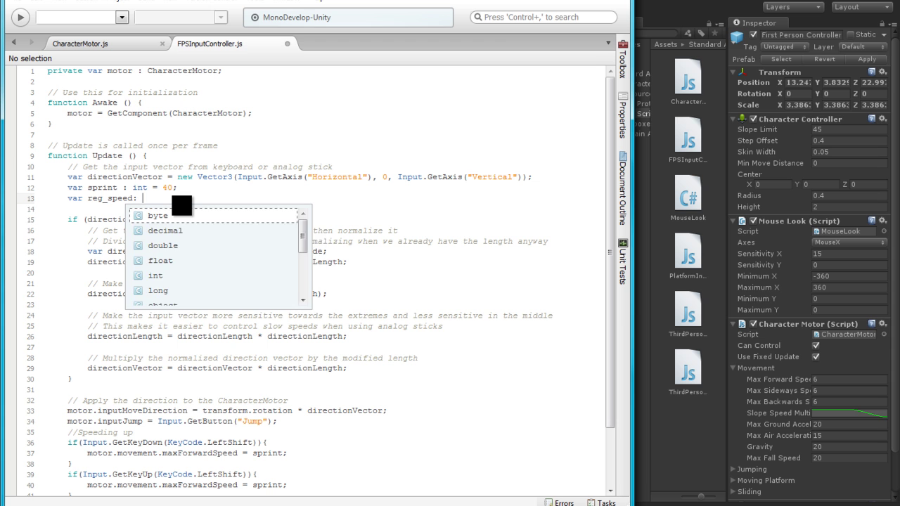
text(int )
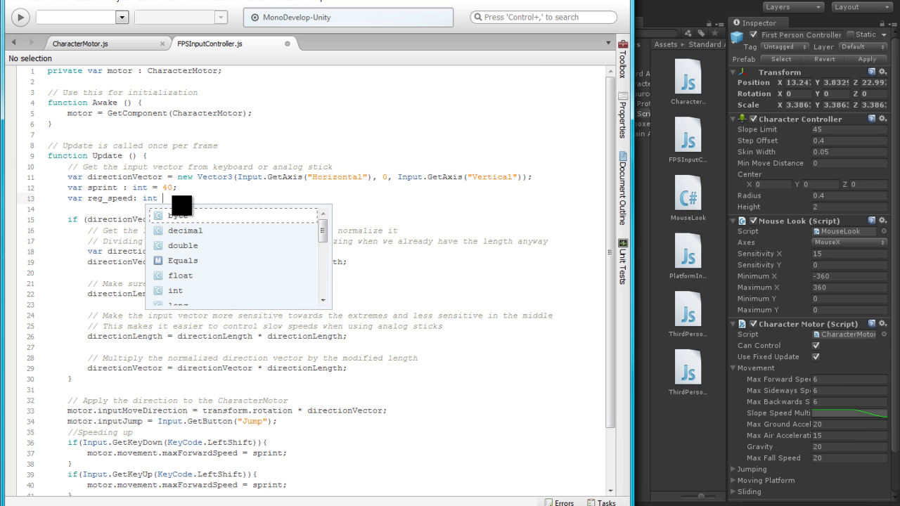
text(= )
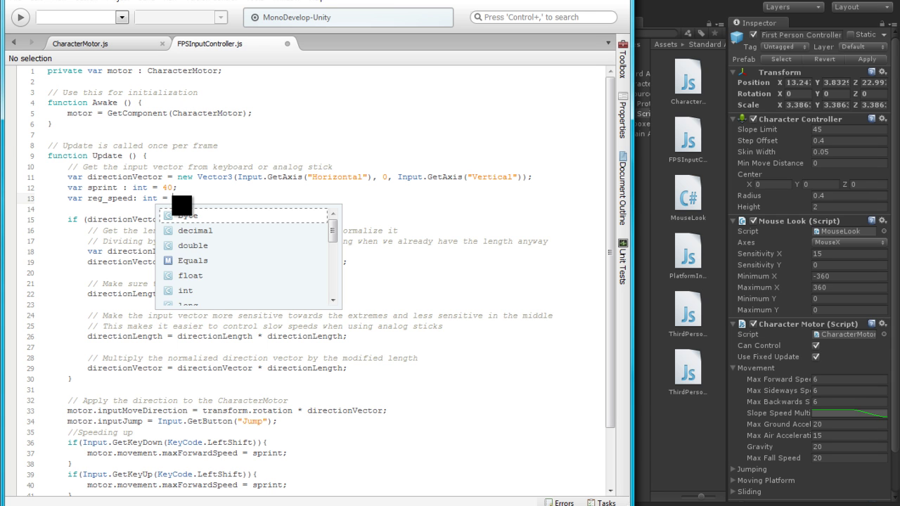
text(6)
key(BackSpace)
text(8;)
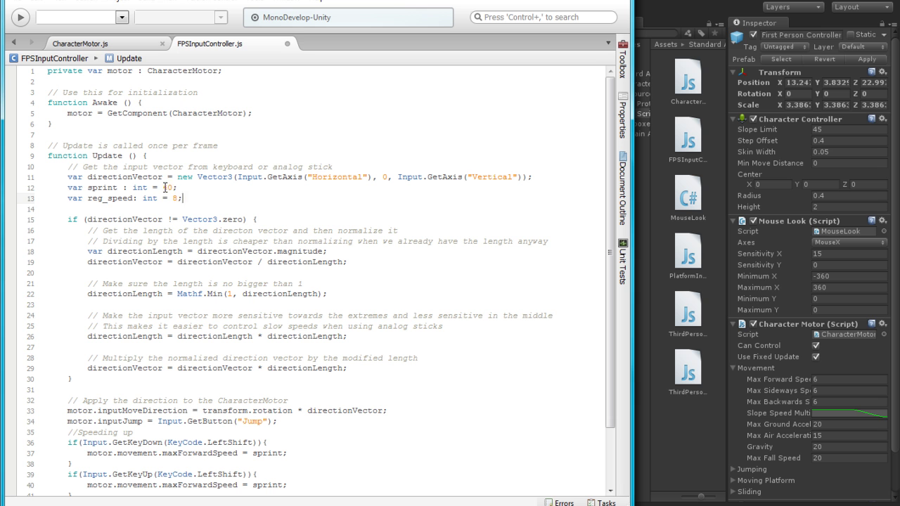
Change the sprint value to 20 and save the script
click(166, 187)
key(BackSpace)
text(2)
click(236, 219)
key(ctrl+s)
Make the GetKeyUp block assign reg_speed instead of sprint
scroll(236, 219, down, 3)
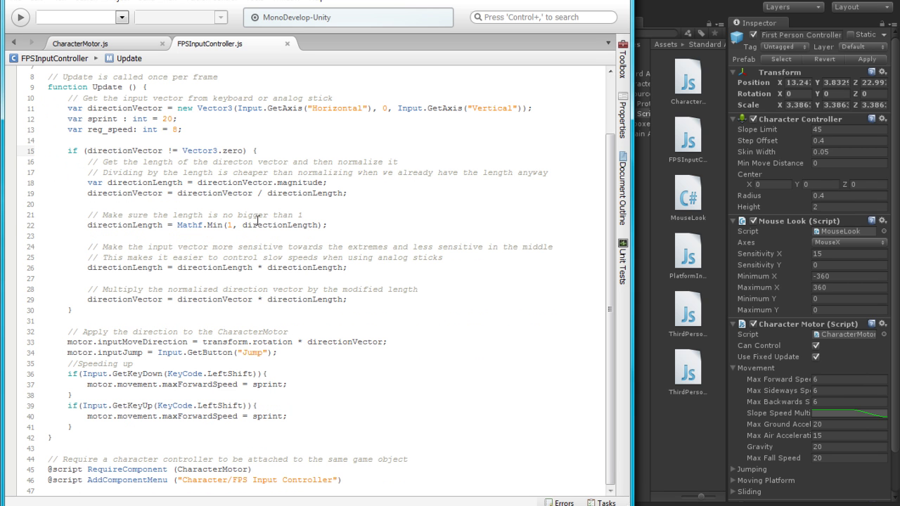
double_click(280, 416)
text(reg)
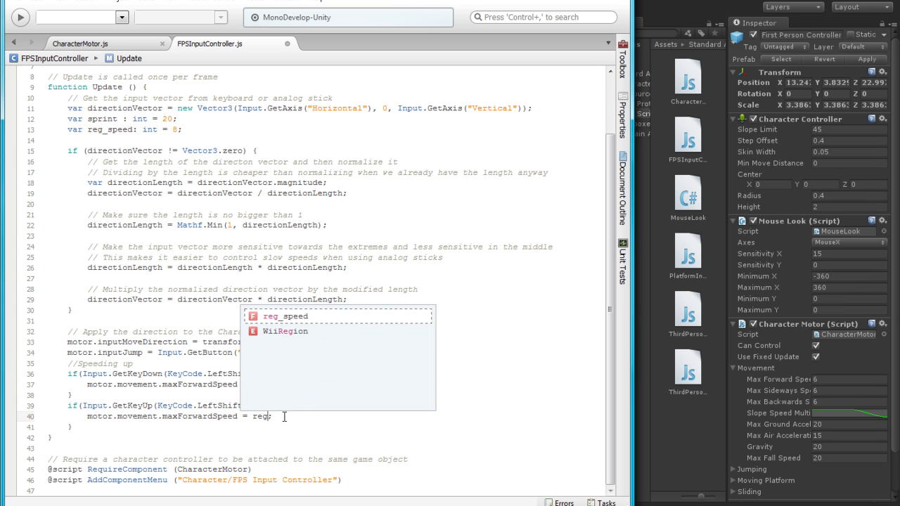
key(Return)
click(323, 416)
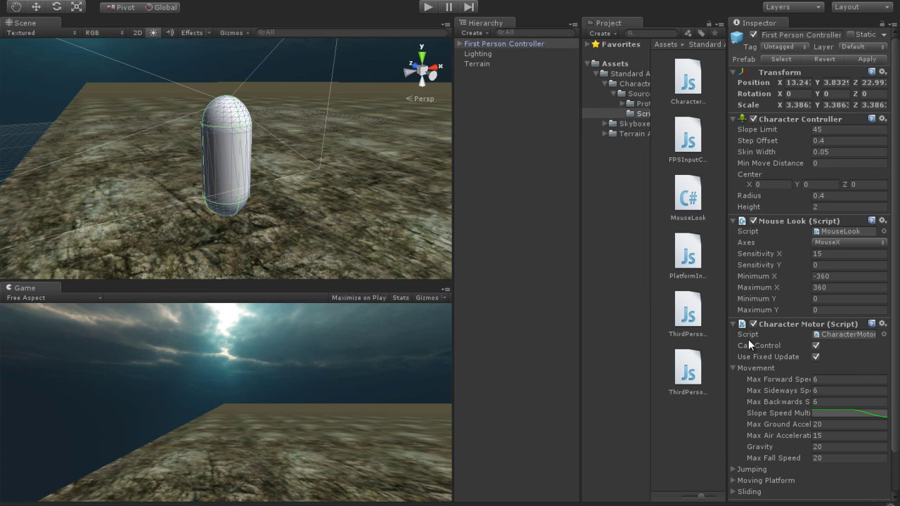
Collapse Character Motor to show the FPSInput Controller script, cancelling the Save Scene prompt
click(733, 325)
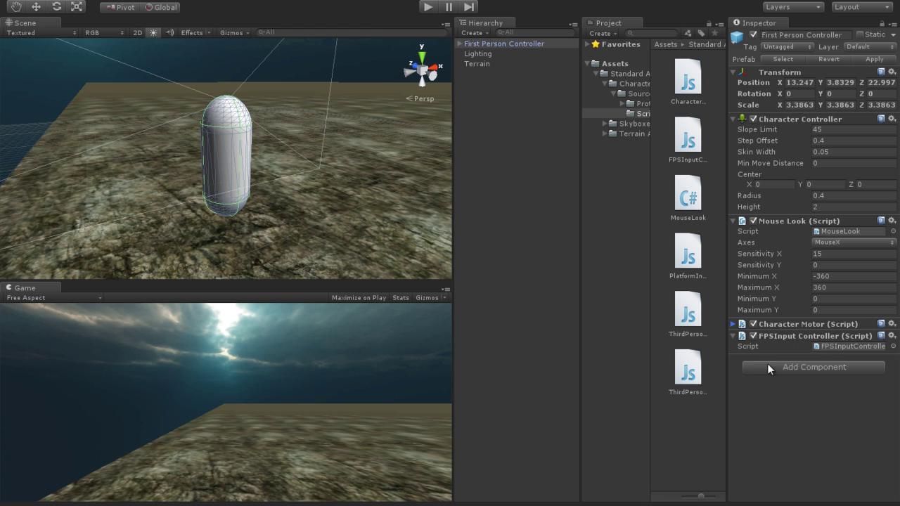
key(ctrl+s)
click(336, 118)
key(alt+Tab)
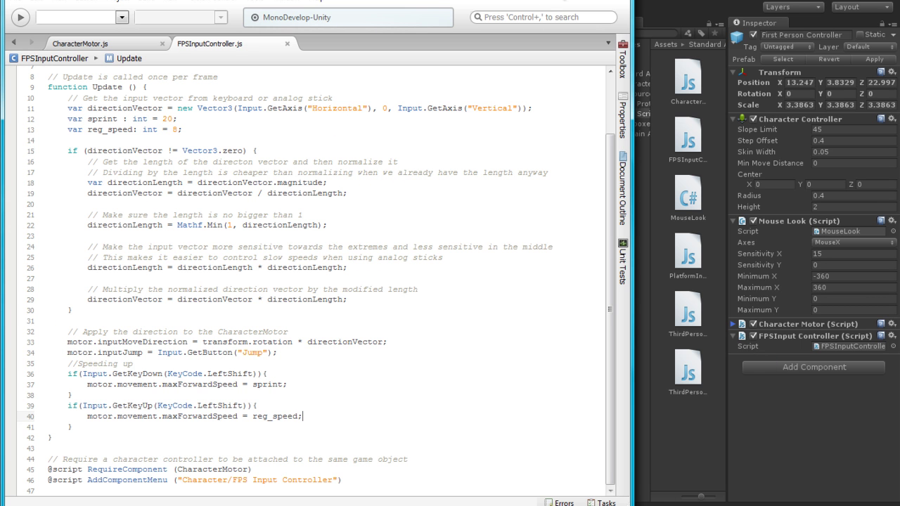
key(alt+Tab)
click(734, 336)
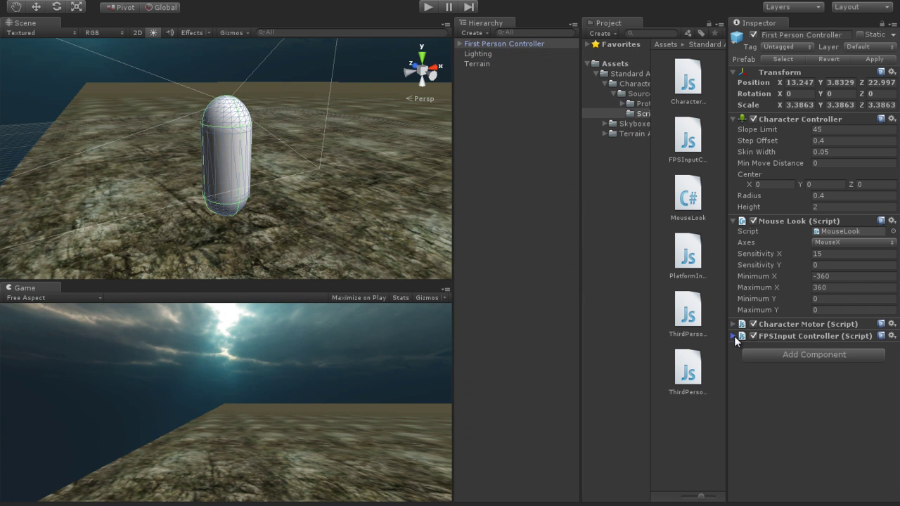
click(427, 7)
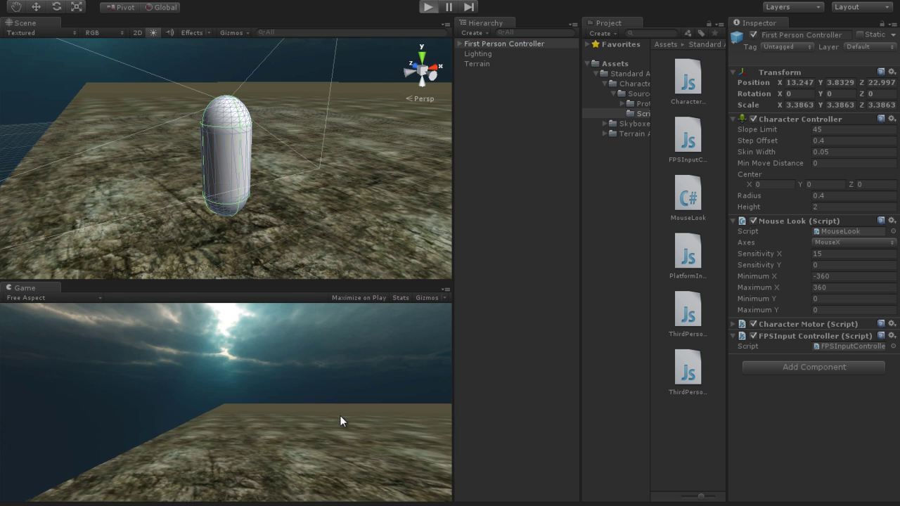
key(w)
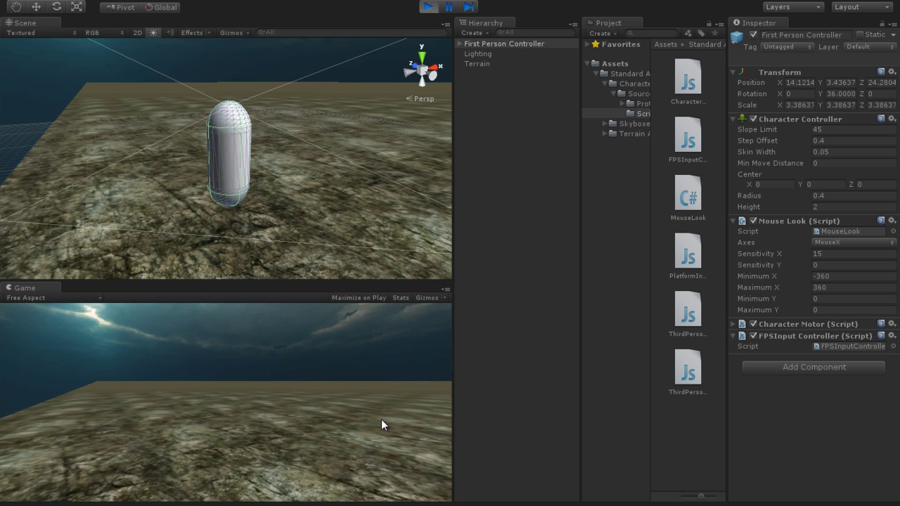
key(w)
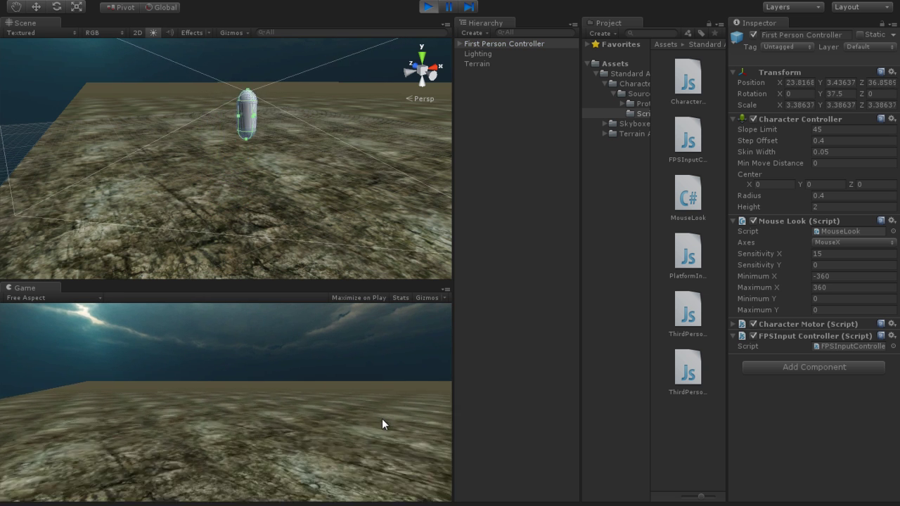
key(w)
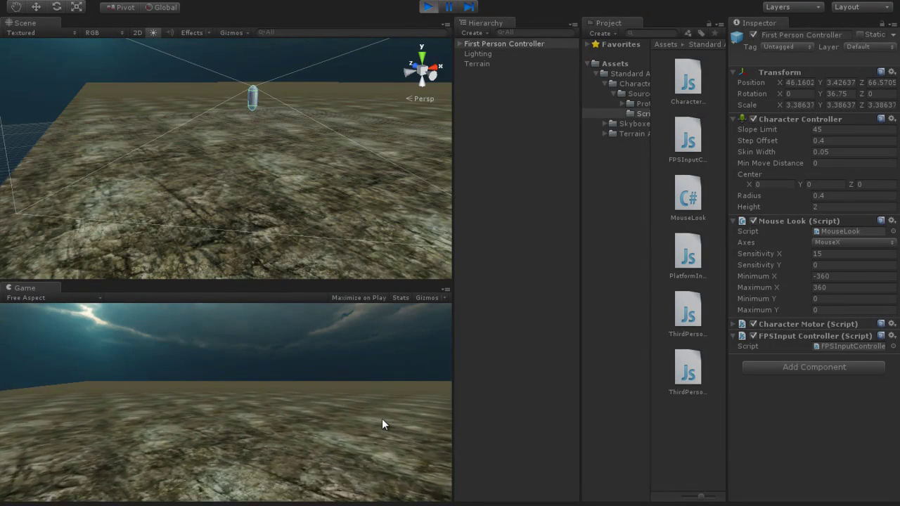
key(w)
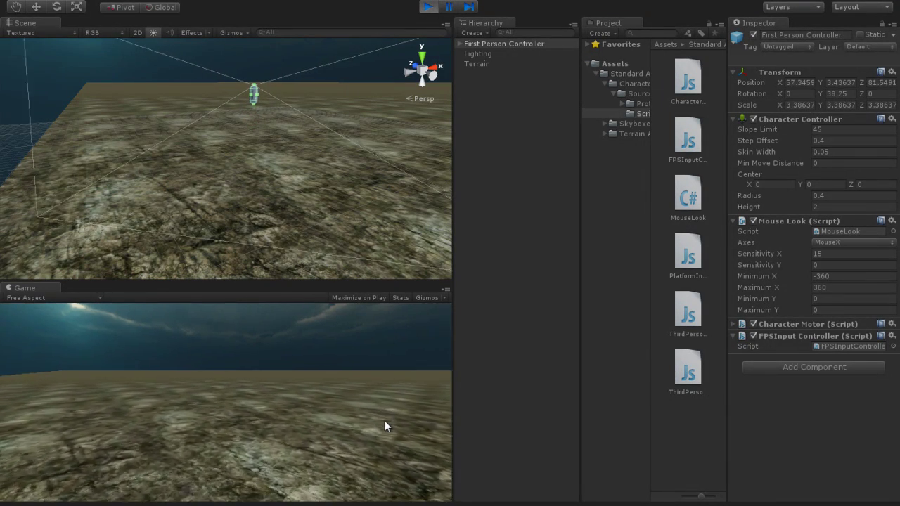
key(w)
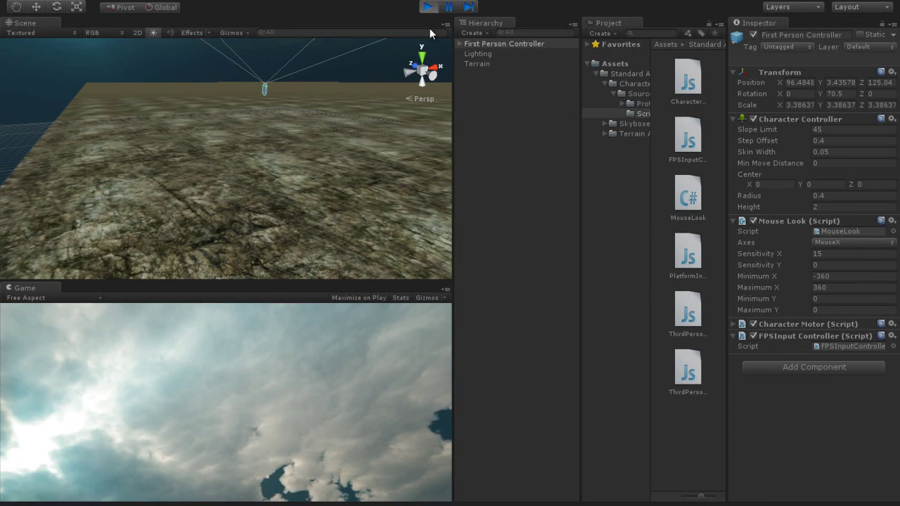
click(427, 7)
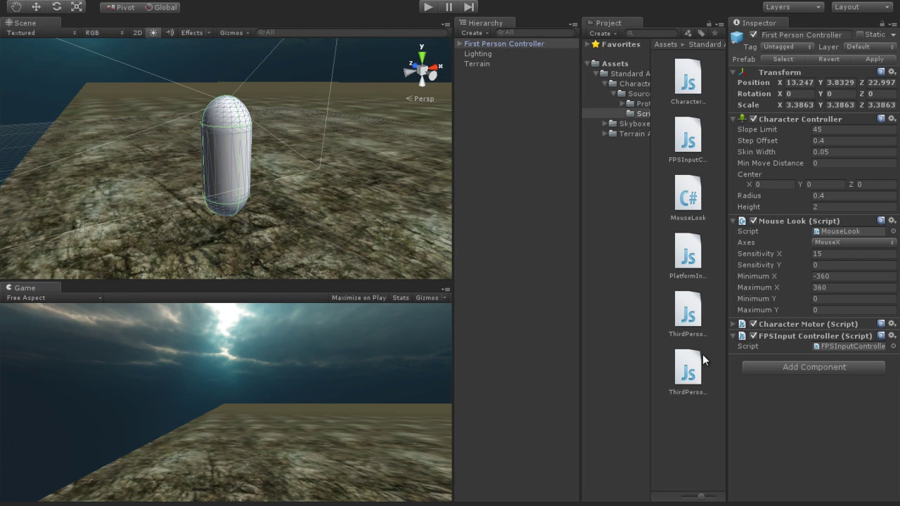
key(alt+Tab)
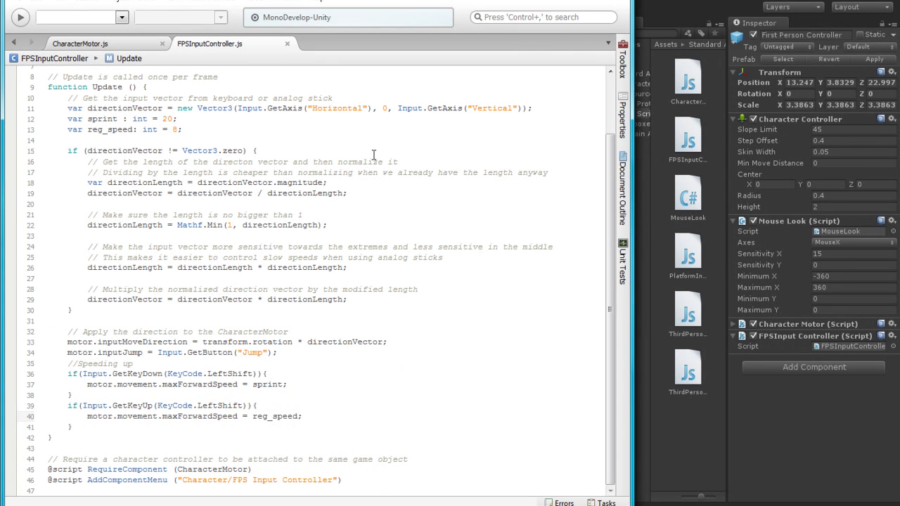
click(496, 77)
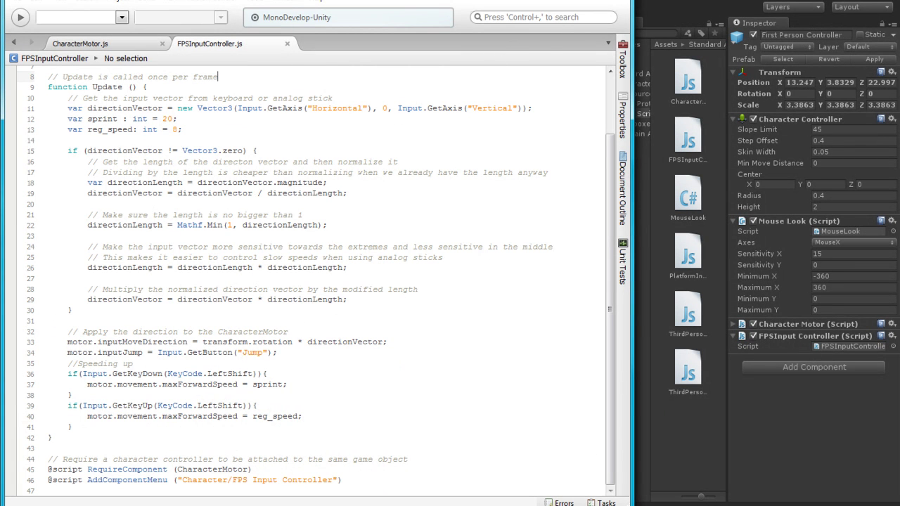
key(alt+Tab)
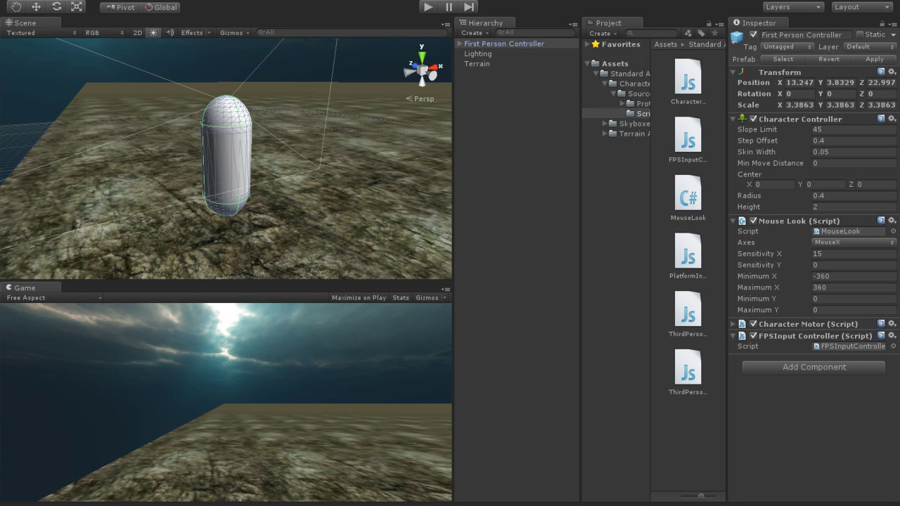
key(alt+Tab)
scroll(285, 272, up, 3)
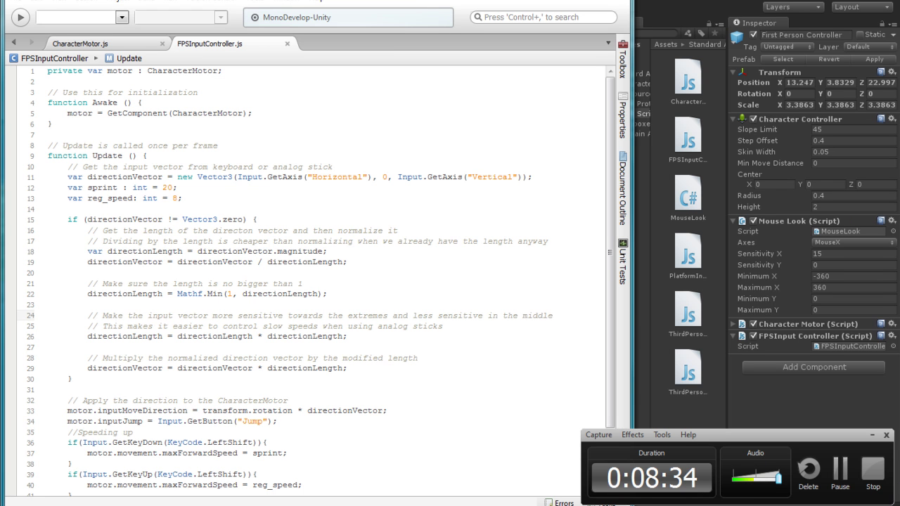
click(594, 1)
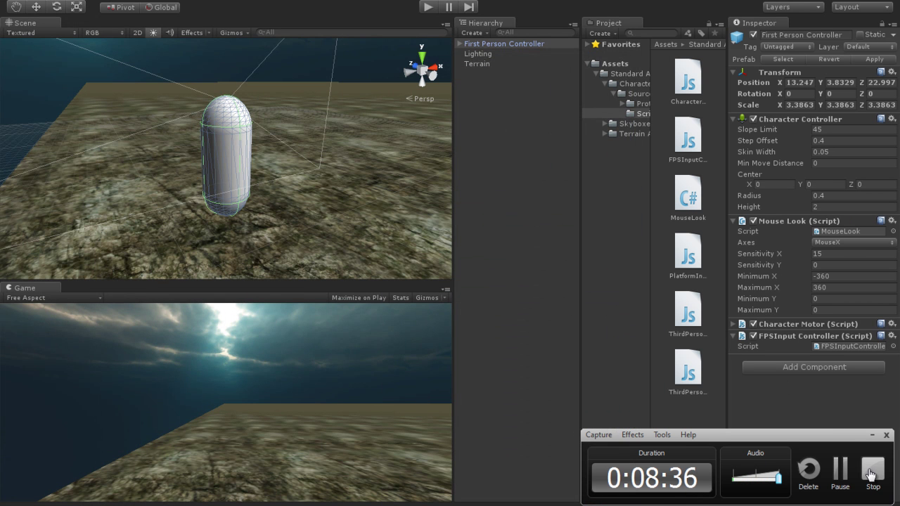